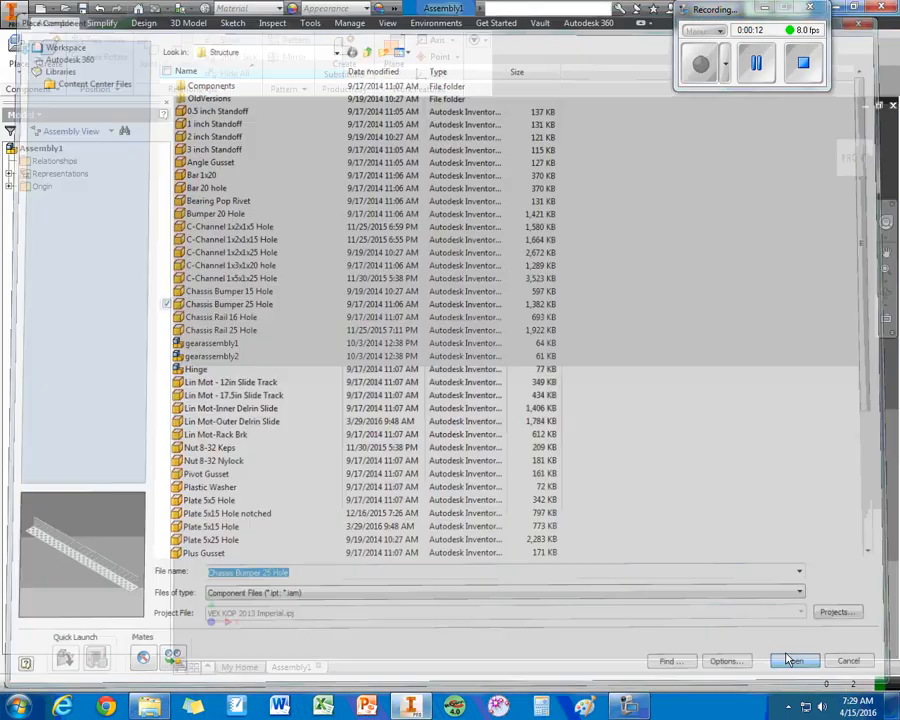
Step: Place one Chassis Bumper 25 Hole part in the assembly and ground it
left_click(455, 415)
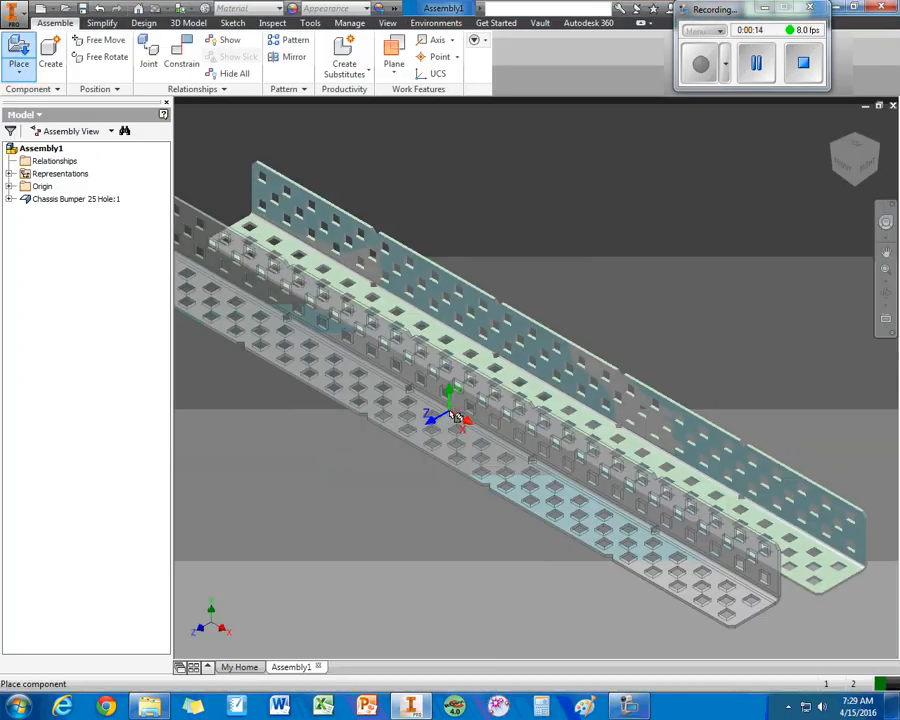
right_click(610, 260)
left_click(634, 296)
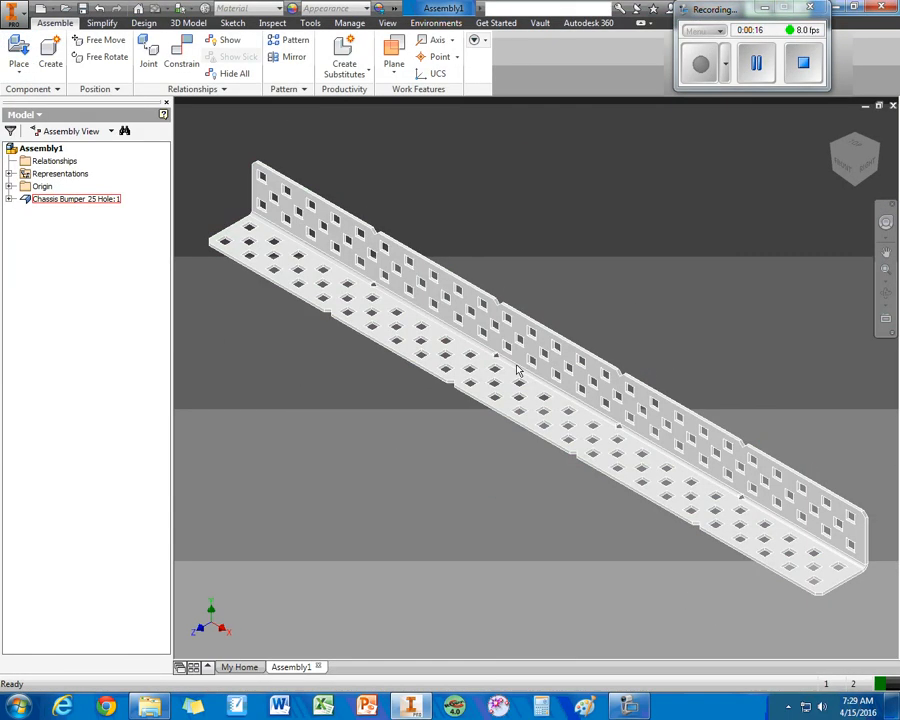
right_click(518, 315)
left_click(494, 597)
Step: Browse to the Motion folder of the Imperial parts library for placing the next component
left_click(18, 52)
left_click(332, 41)
left_click(243, 170)
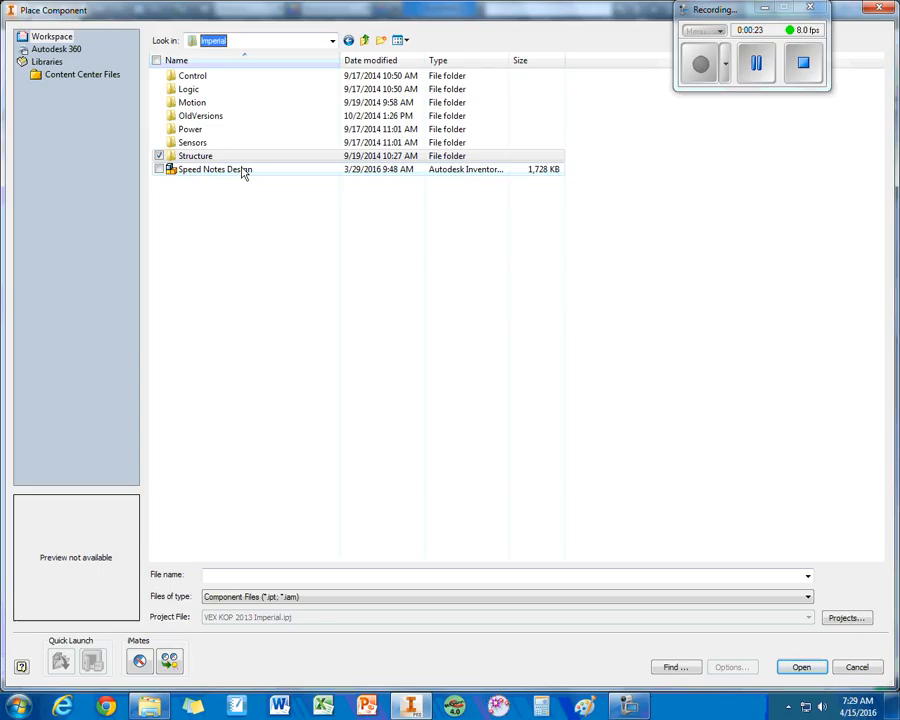
left_click(200, 105)
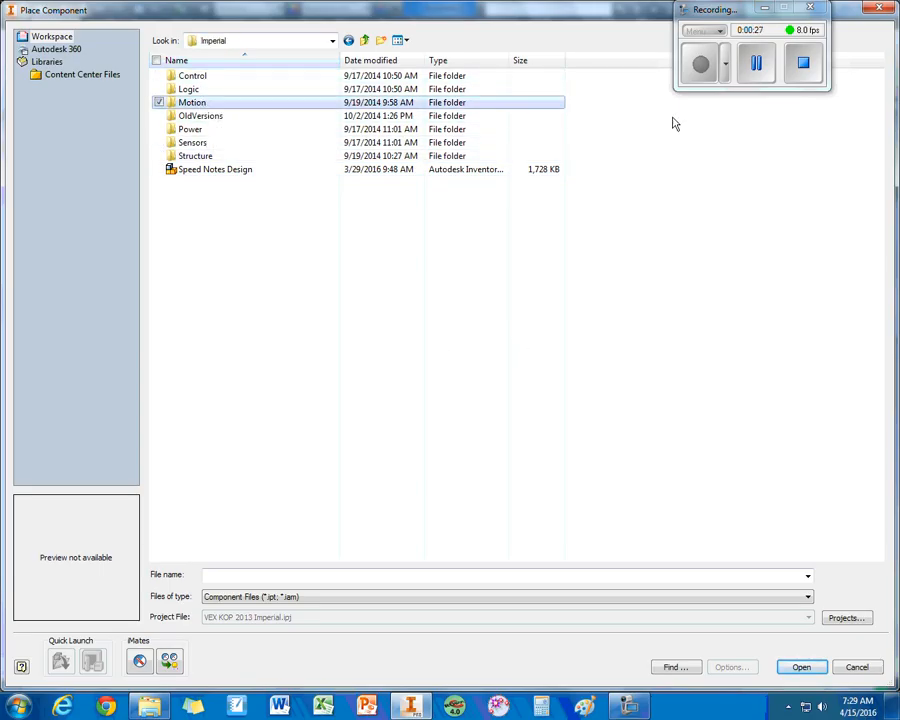
double_click(190, 104)
double_click(180, 369)
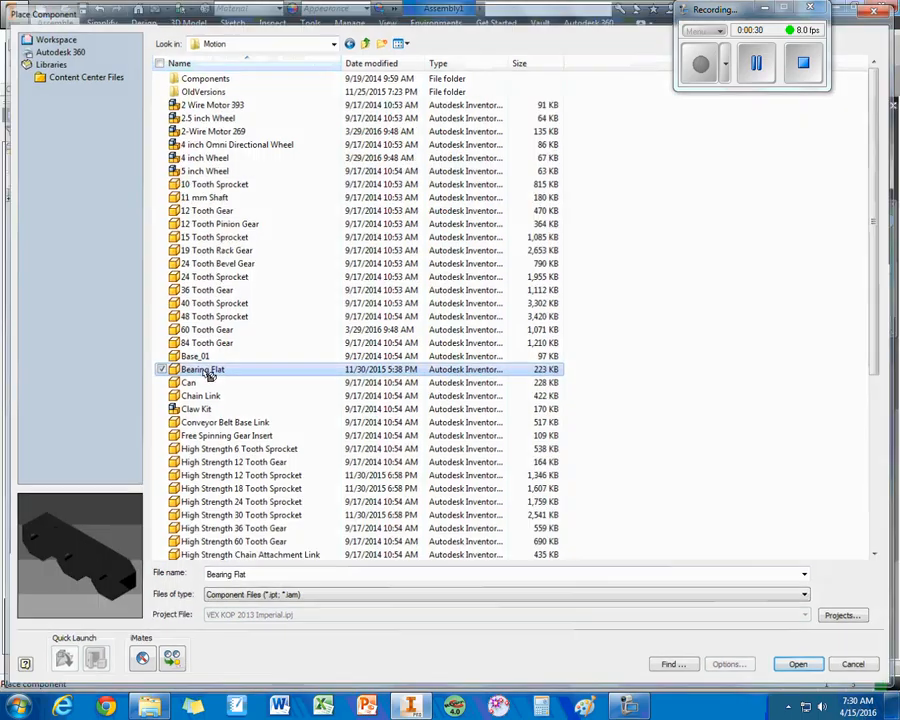
right_click(280, 357)
key("Escape")
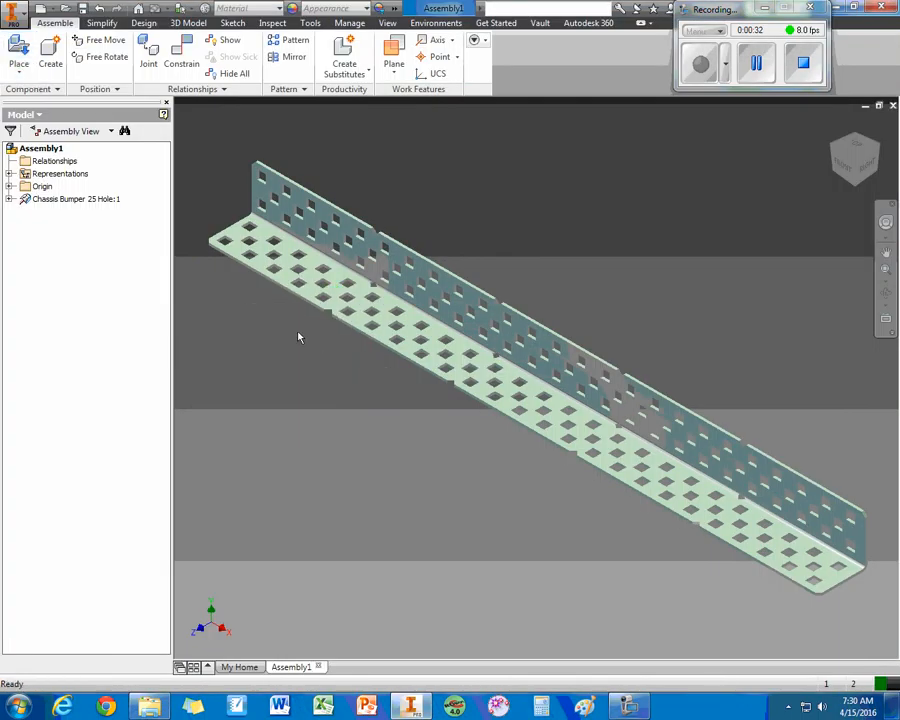
Step: Place one Bearing Flat, rotated 90° about X, in front of the near end of the chassis bumper
left_click(19, 52)
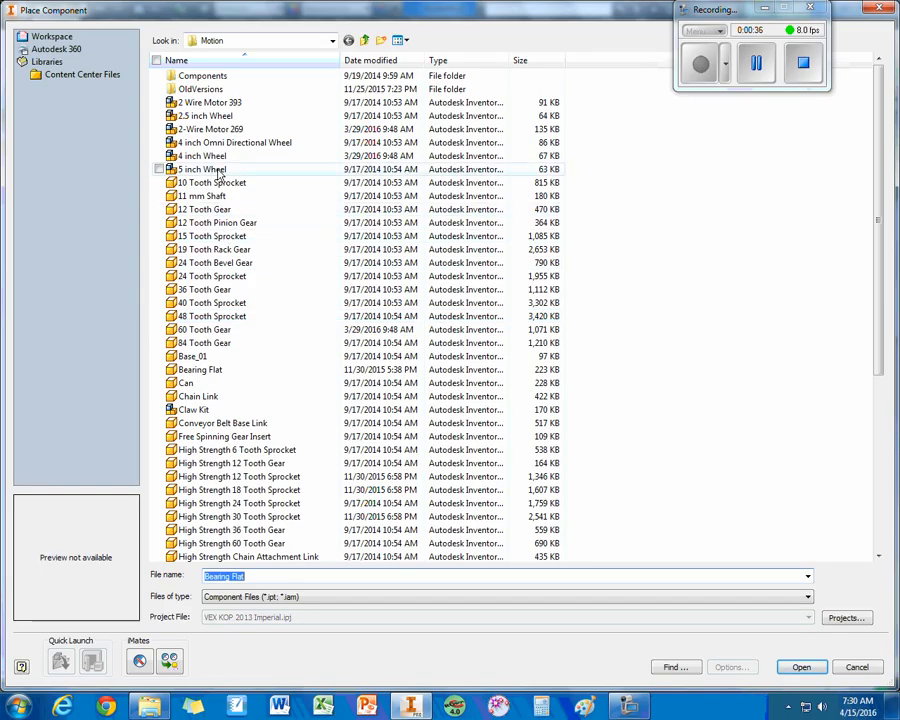
double_click(186, 370)
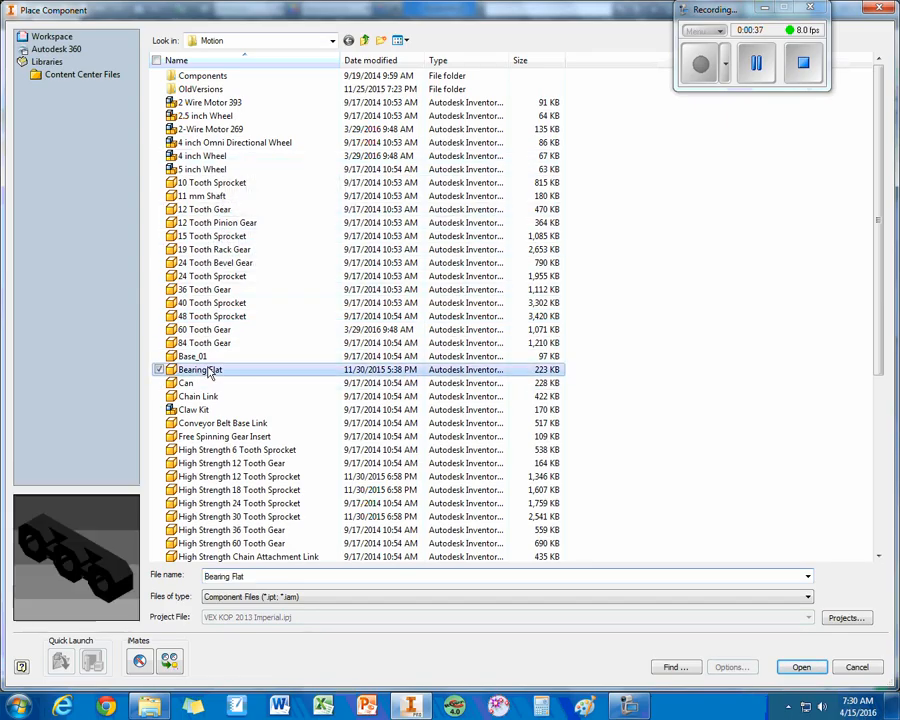
right_click(258, 314)
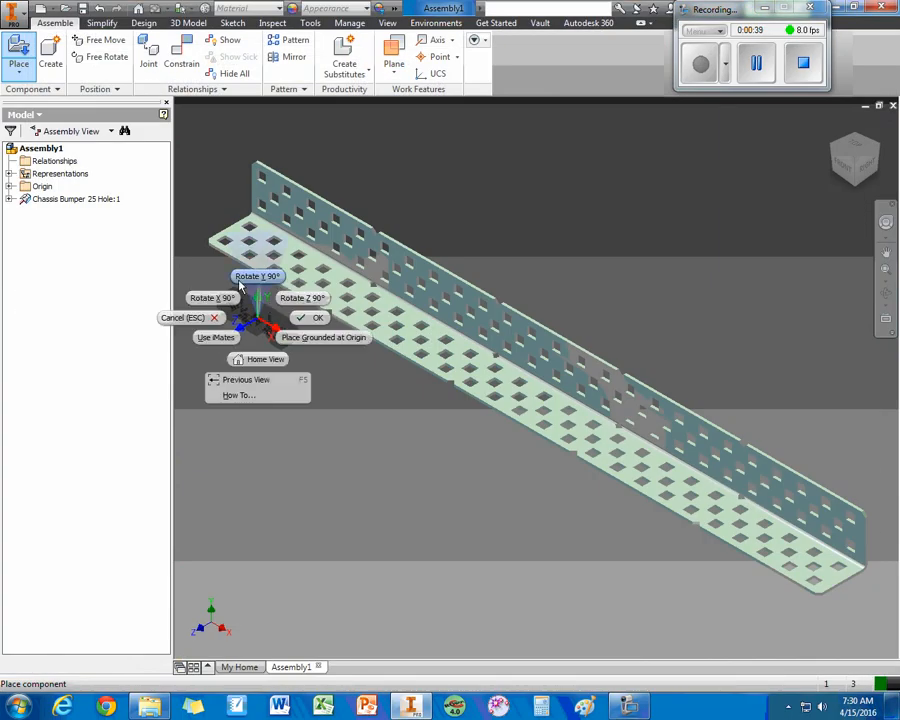
left_click(222, 299)
left_click(250, 314)
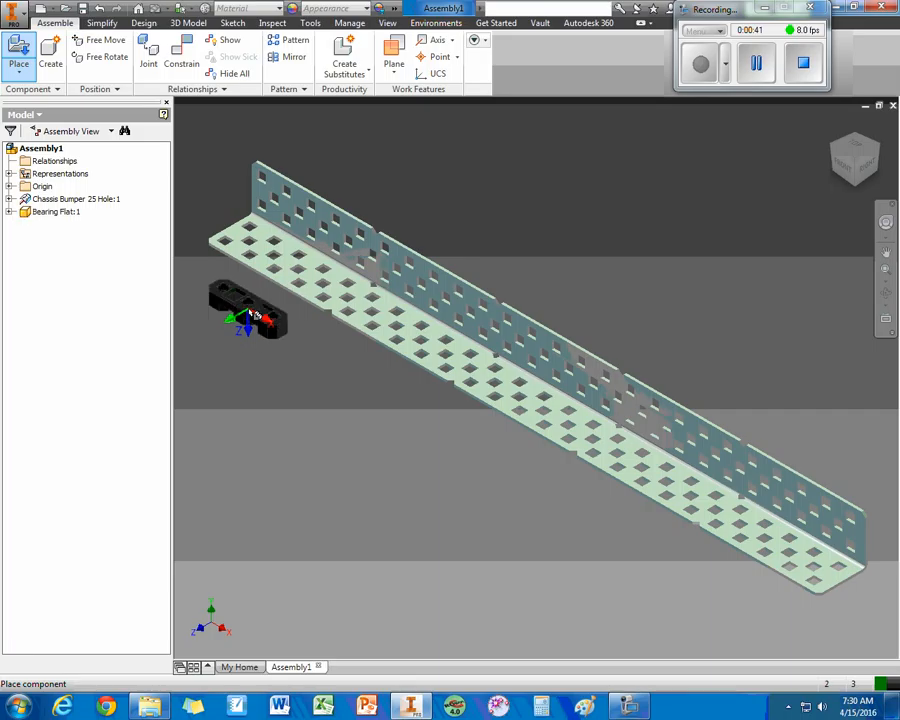
right_click(329, 420)
left_click(386, 420)
Step: Mate the bearing flat's recessed face to the upper face of the bumper's horizontal flange with a 0.000 in offset
scroll(257, 300, "down", 3)
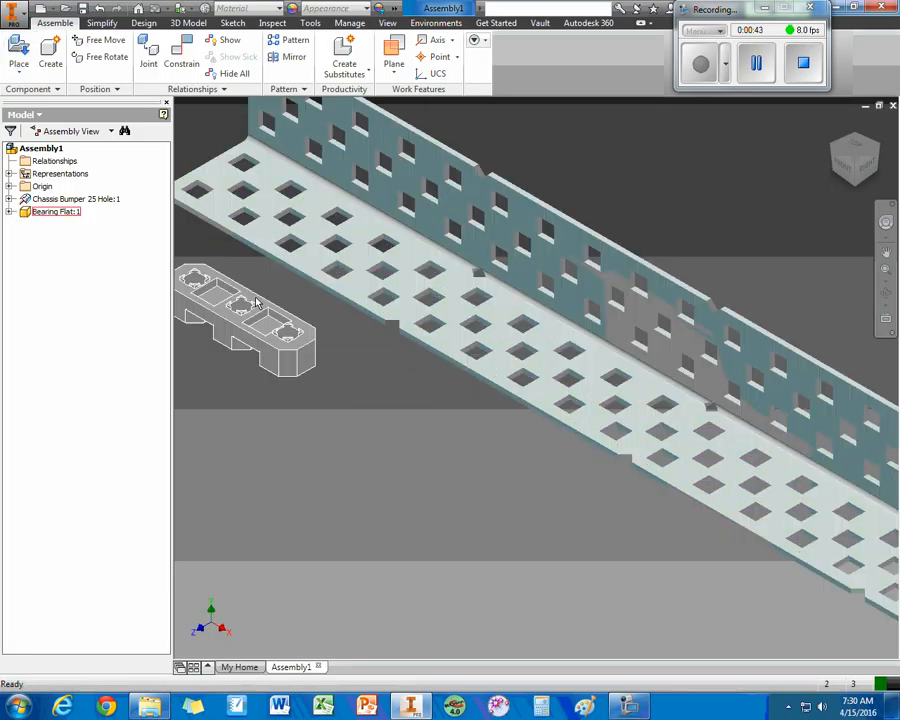
key("c")
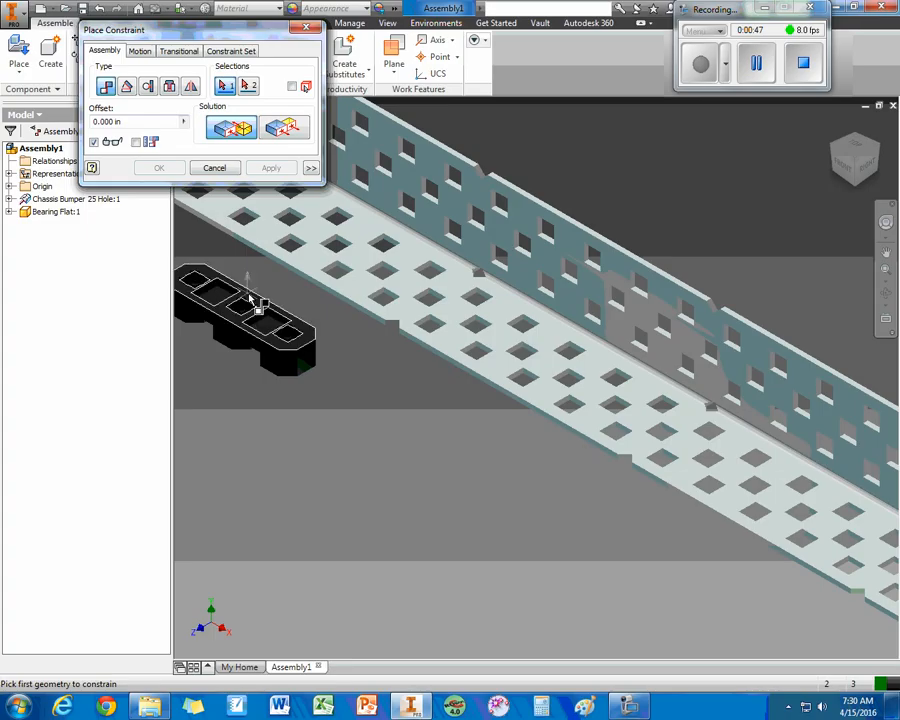
left_click(248, 300)
left_click(310, 235)
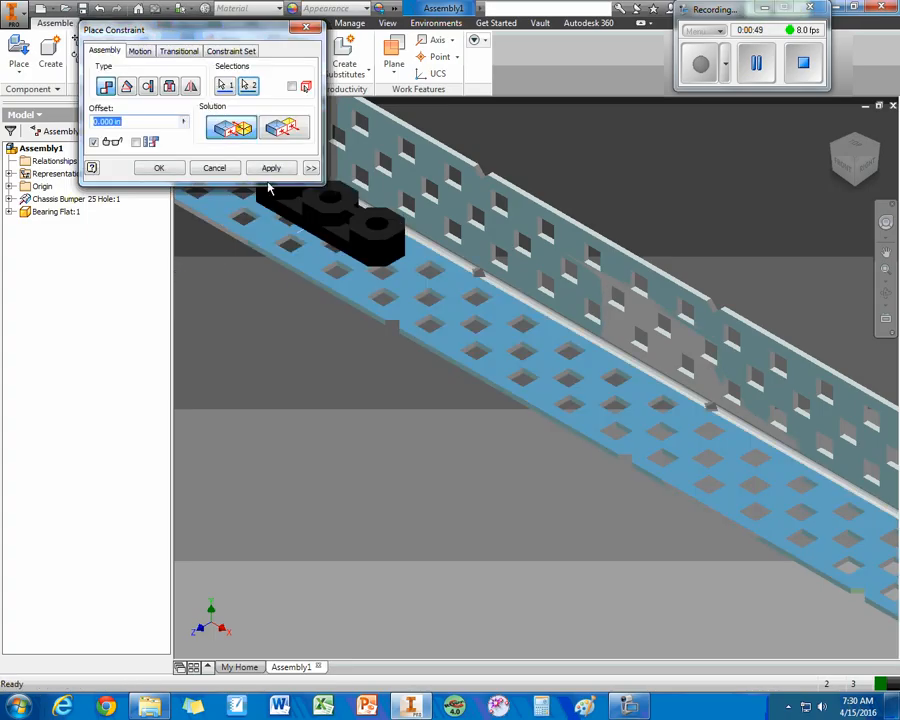
left_click(270, 167)
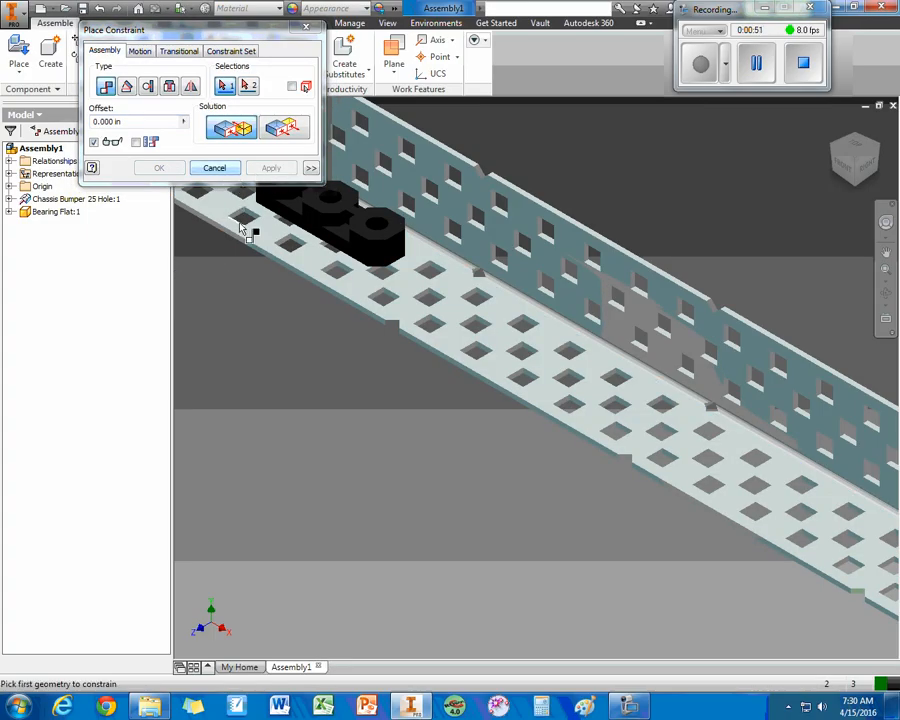
middle_click_drag(240, 223, 338, 353)
left_click(217, 169)
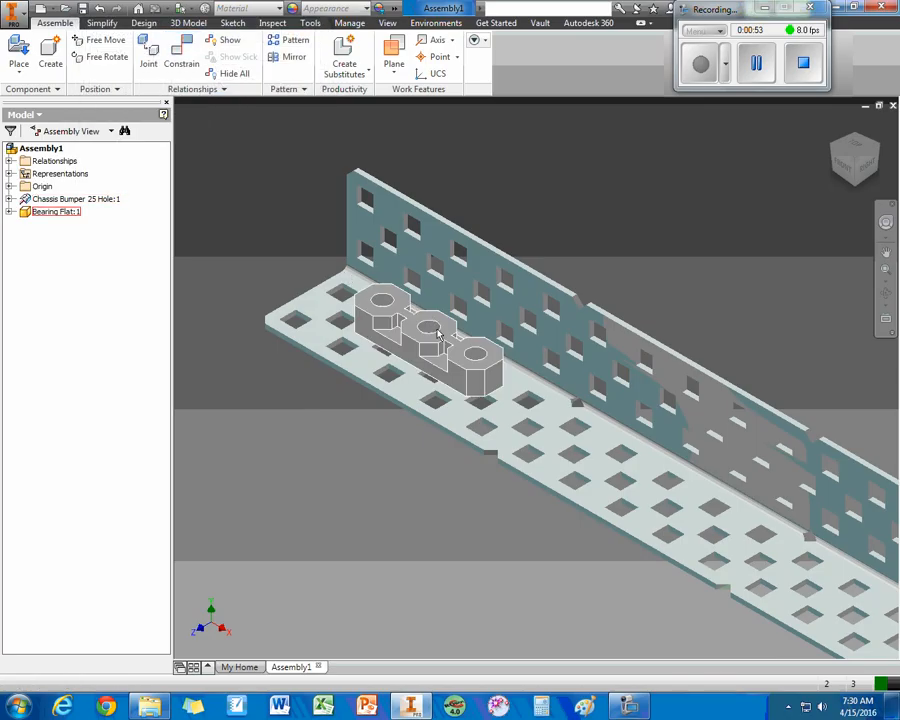
Step: Slide the bearing flat across the flange to roughly line up with the holes near the bumper's end
left_click_drag(425, 330, 387, 328)
left_click(288, 406)
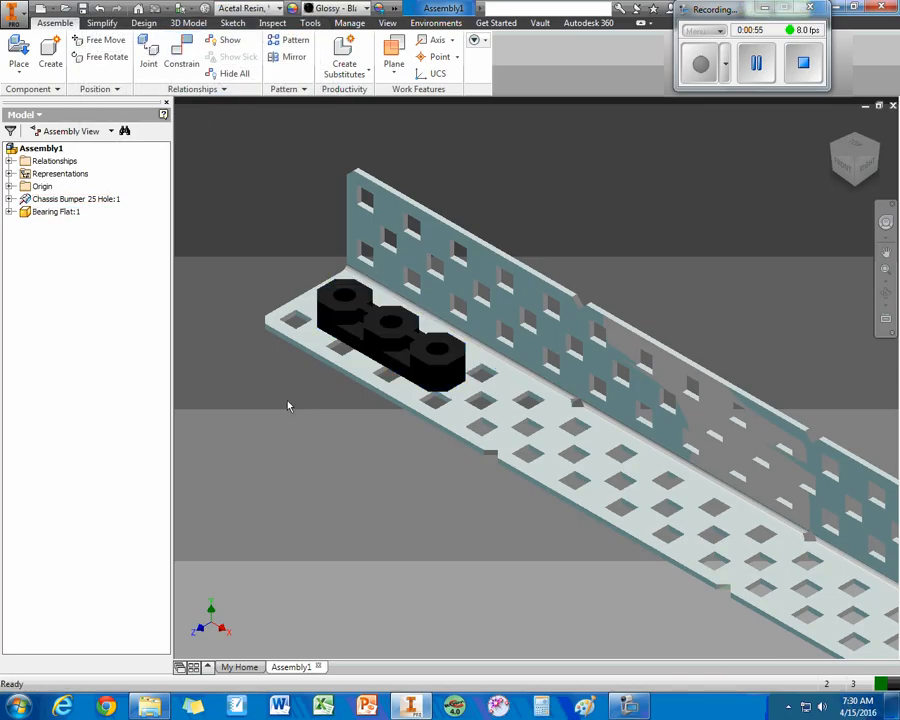
key("c")
scroll(321, 445, "down", 2)
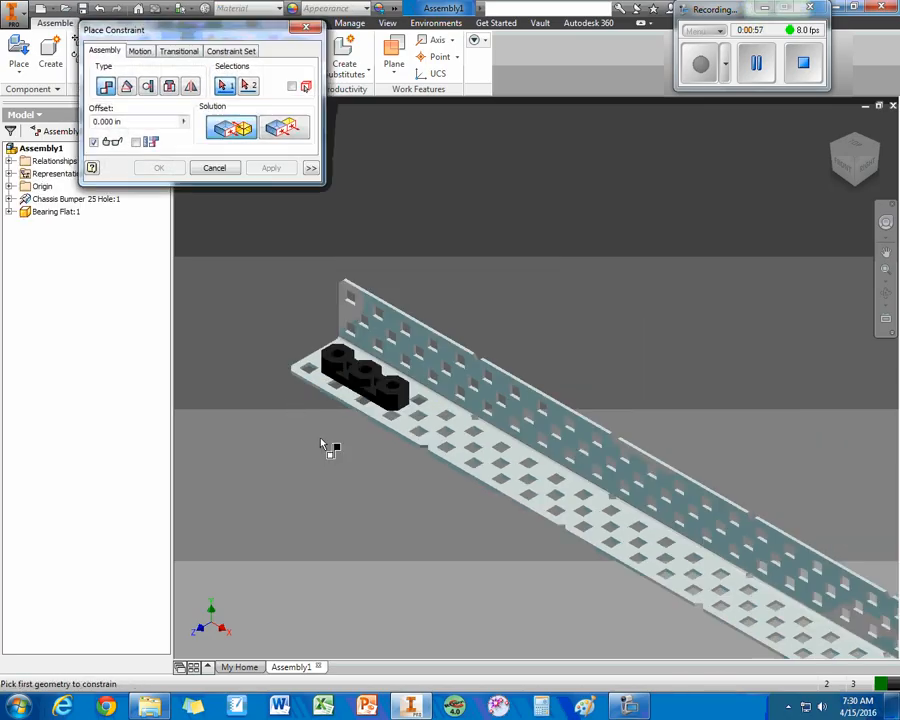
left_click(305, 28)
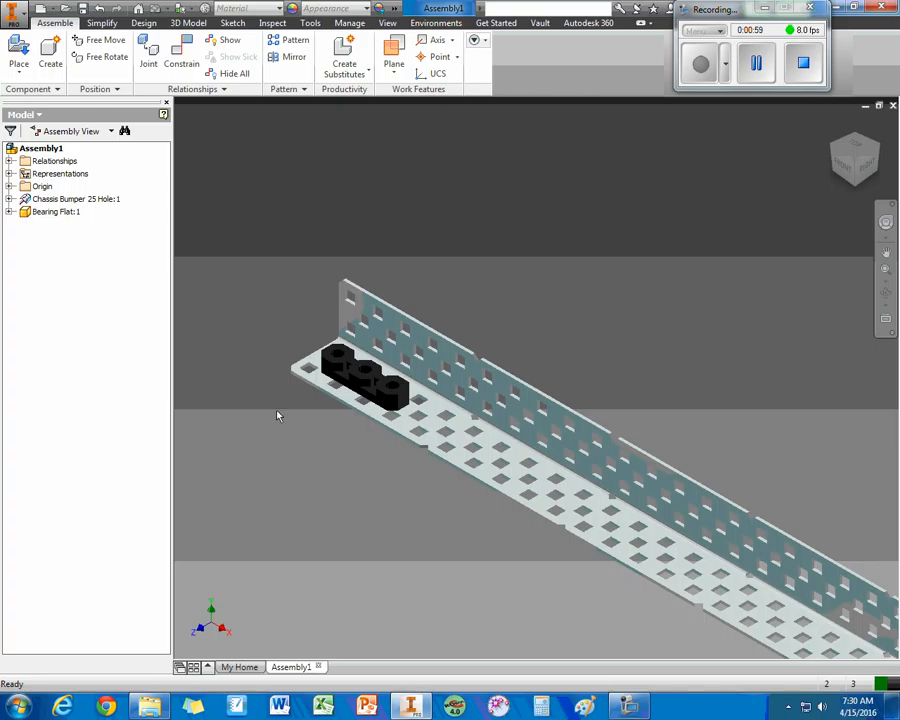
Step: From the underside, add an offset Tangent constraint between the bearing's end peg and its square hole's wall facing the flange's free edge
middle_click_drag(278, 416, 360, 368, "shift")
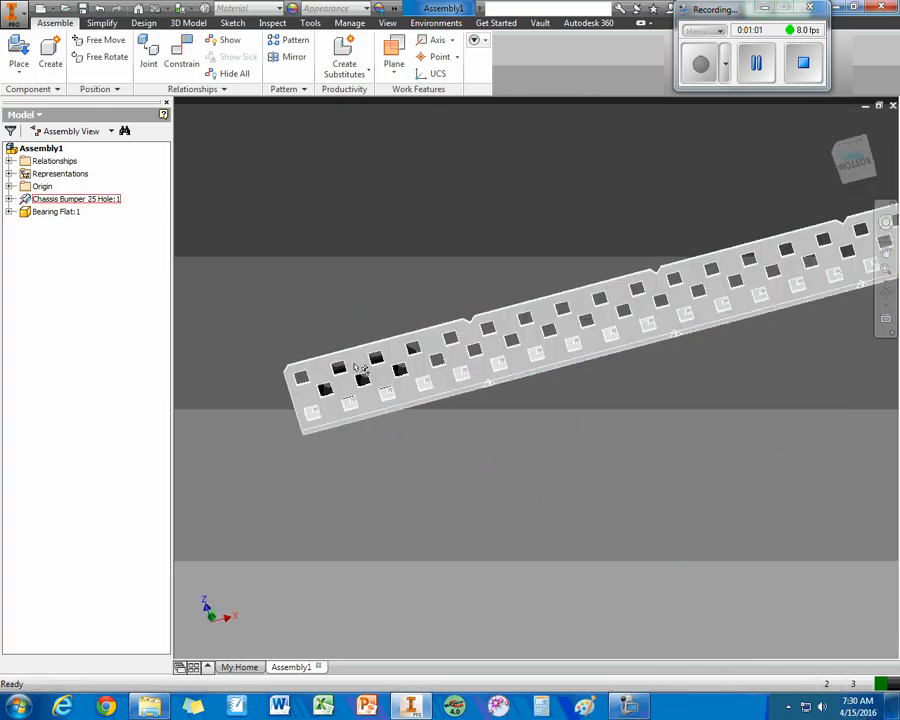
scroll(360, 368, "up", 3)
key("c")
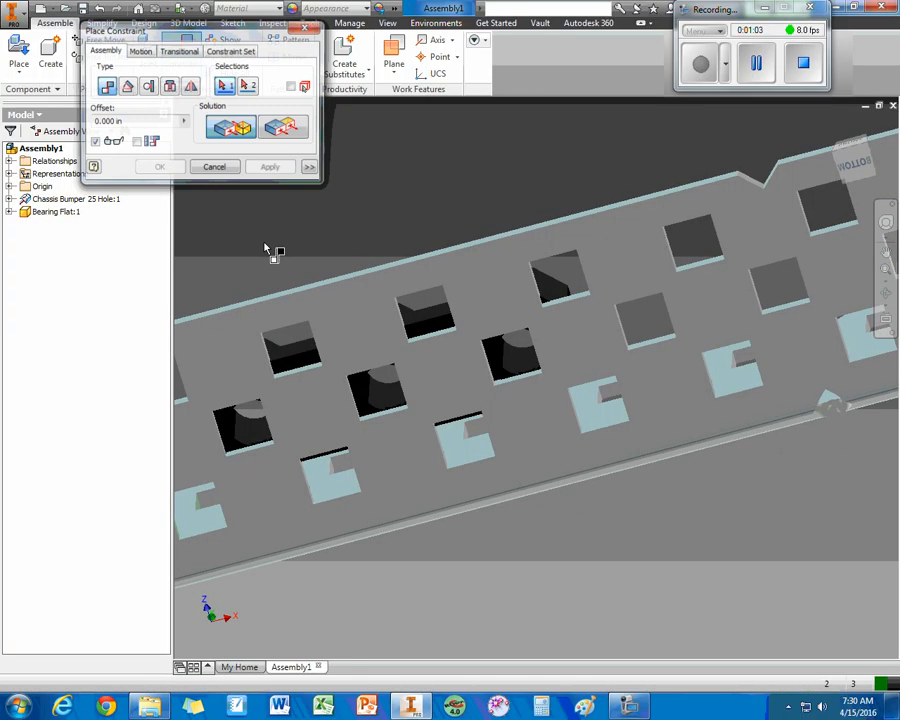
left_click(149, 87)
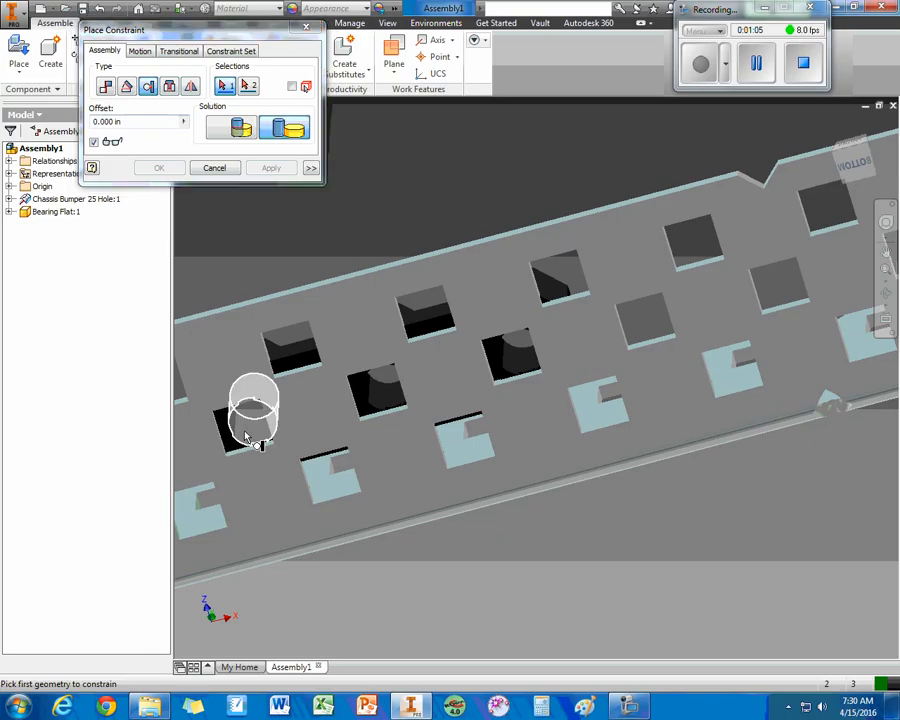
left_click(253, 430)
left_click(244, 412)
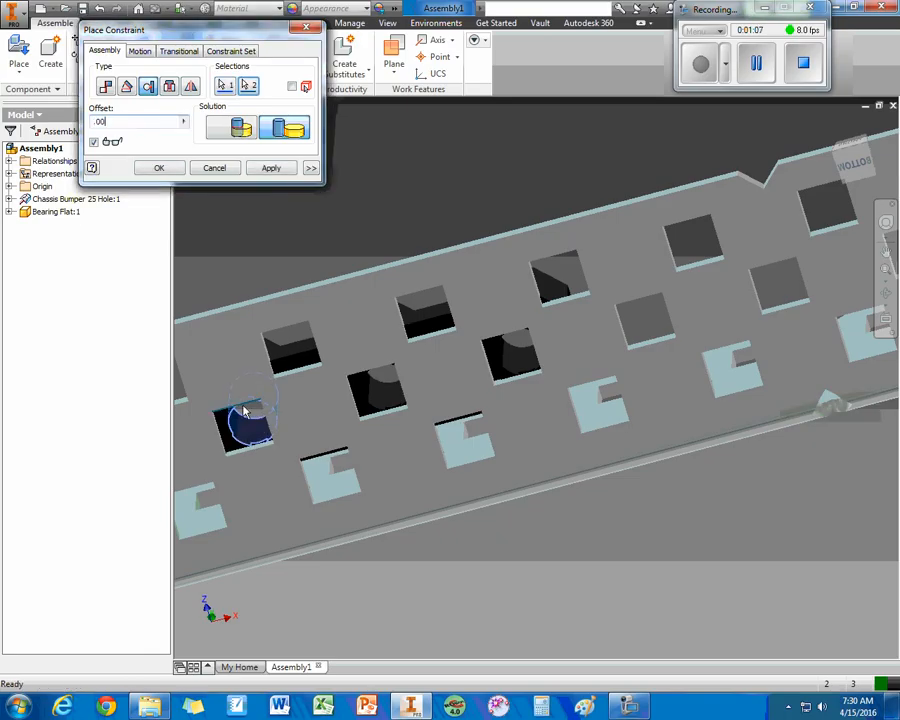
key("Return")
Step: Add an offset Tangent constraint between the same end peg and the hole wall facing the bumper's end
left_click(242, 430)
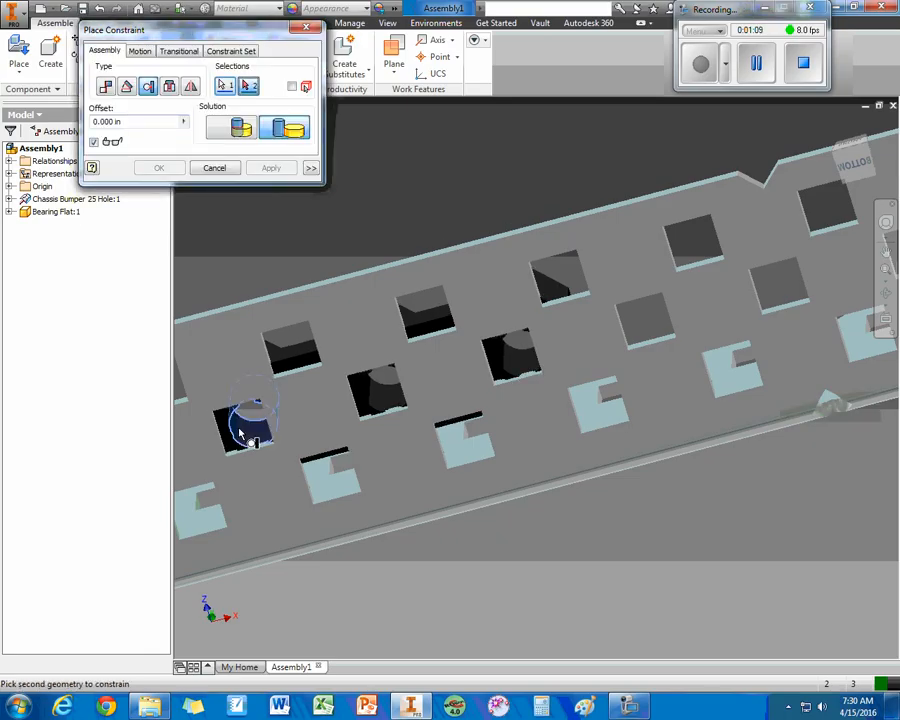
left_click(226, 441)
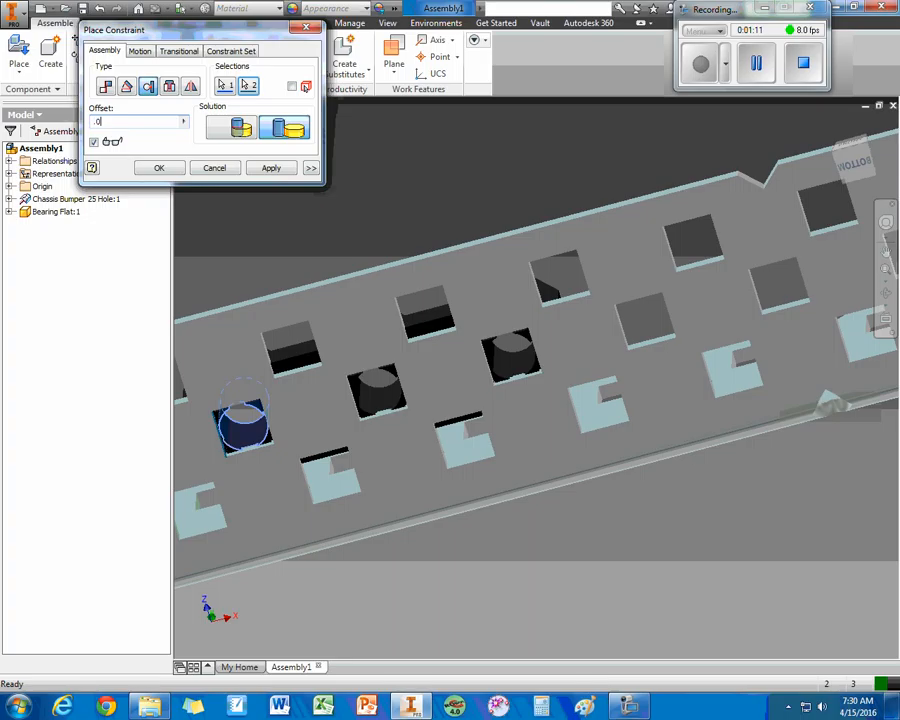
type(".00")
key("Return")
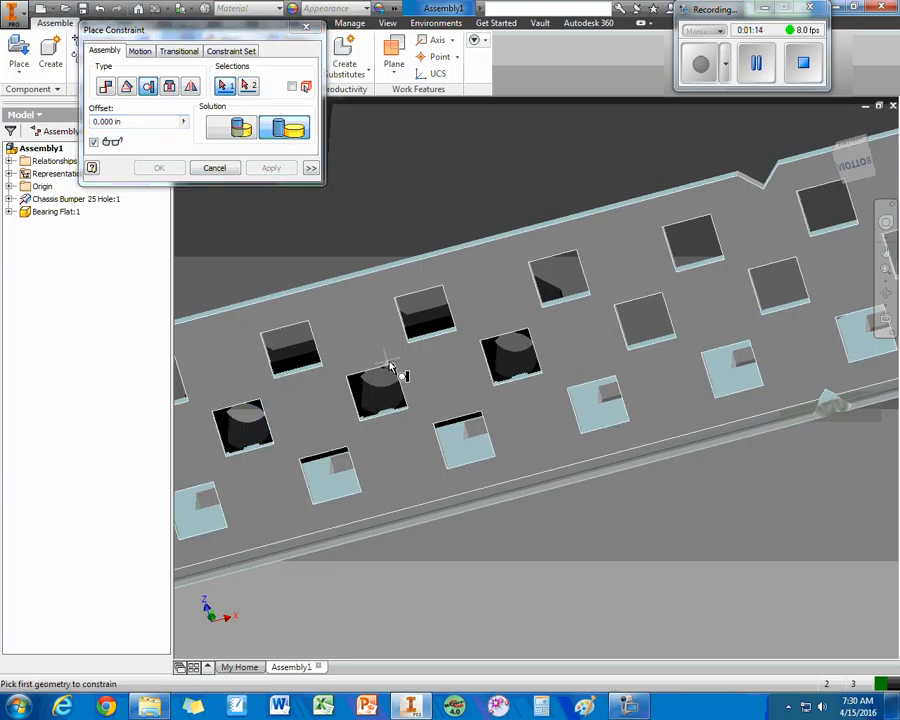
Step: Add a Tangent constraint between the bearing's opposite end peg and its hole's wall facing the flange's free edge
left_click(515, 358)
left_click(508, 346)
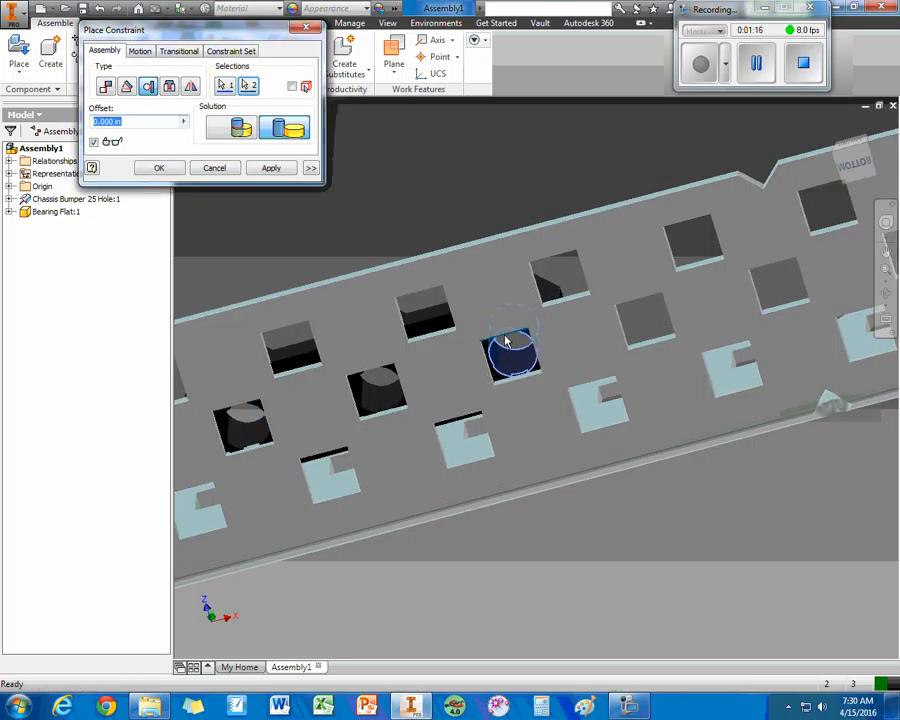
key("Return")
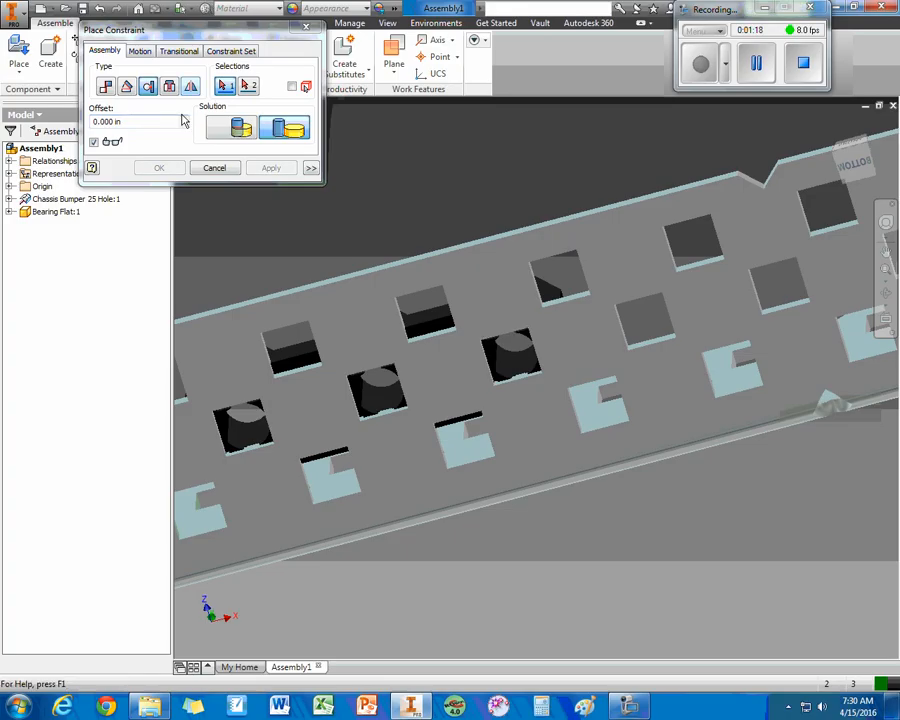
left_click(214, 168)
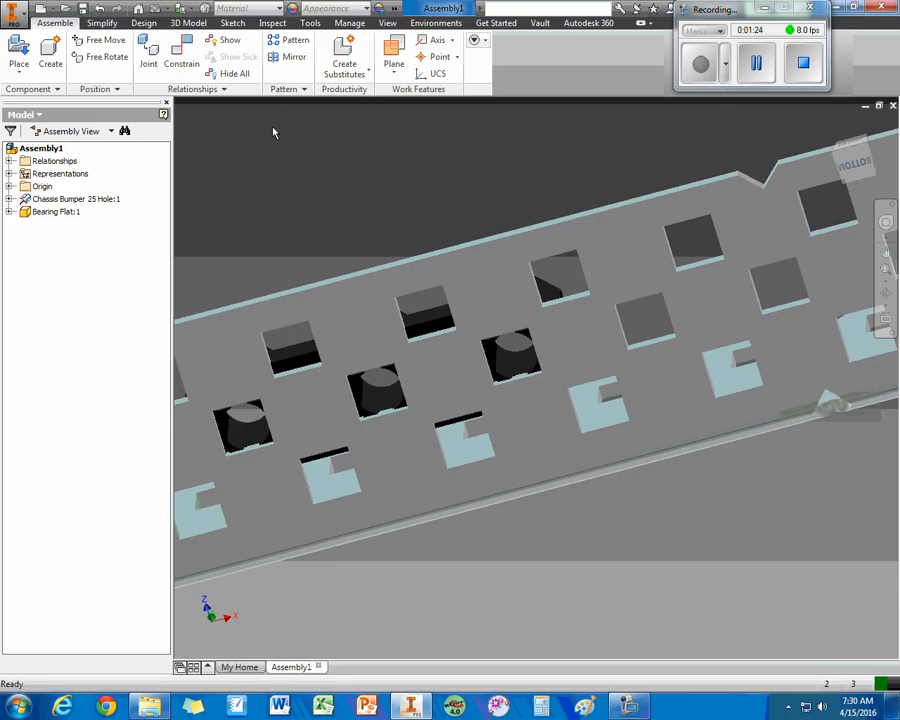
Step: Place one Shaft 3 inch part from the Motion folder above the bearing flat
left_click(18, 45)
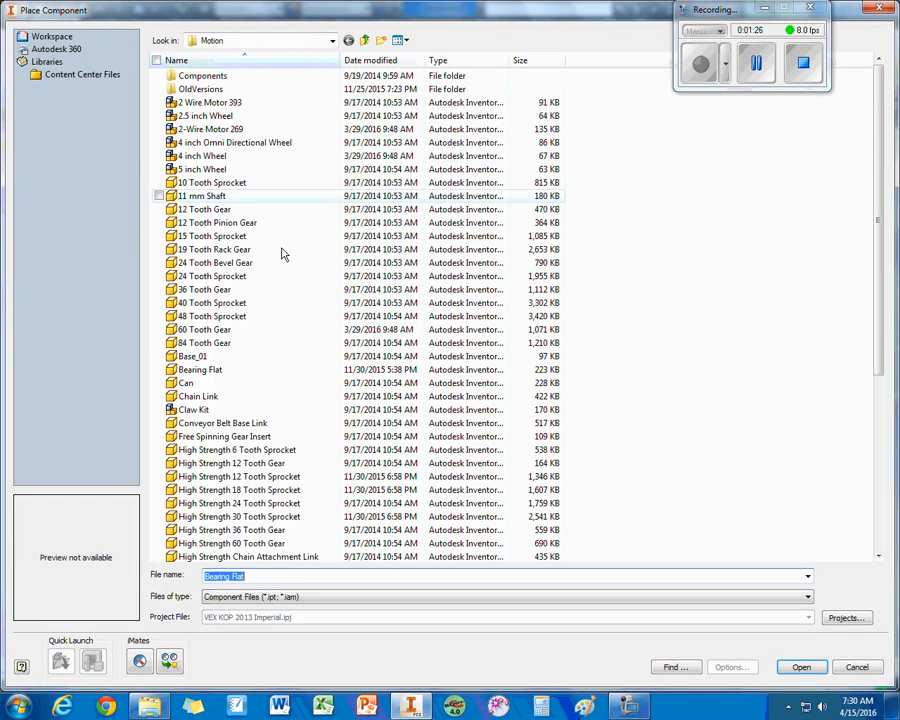
left_click(222, 358)
scroll(222, 358, "down", 7)
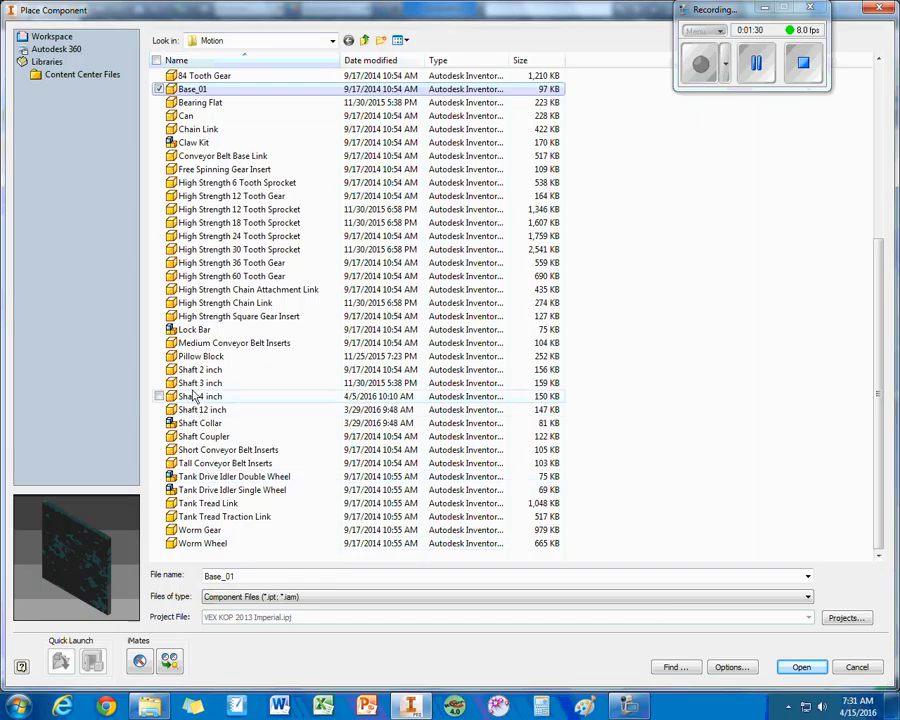
left_click(200, 383)
left_click(806, 667)
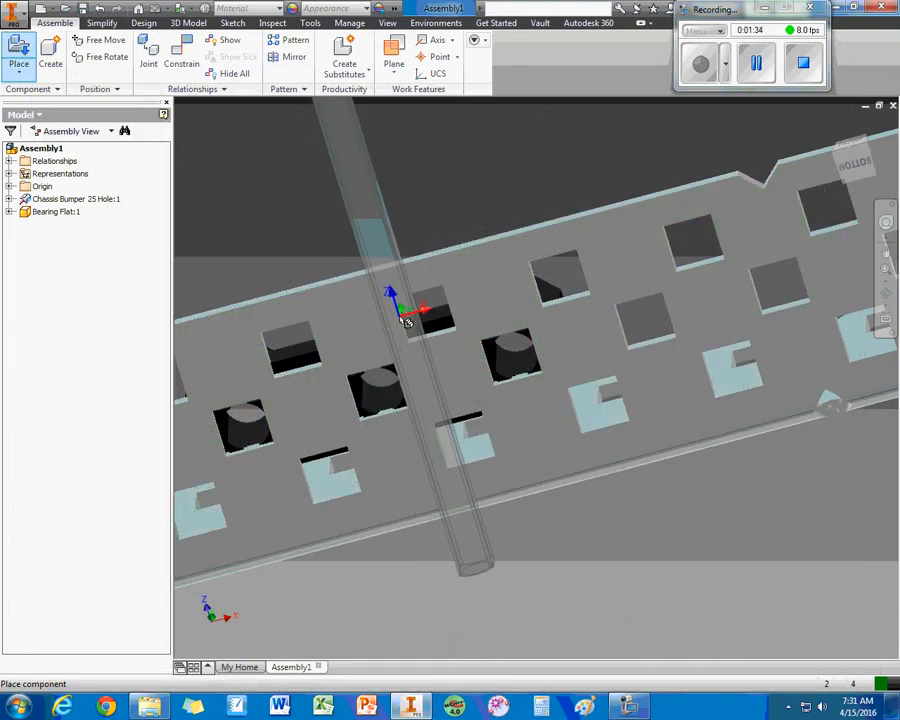
middle_click_drag(401, 301, 372, 410, "shift")
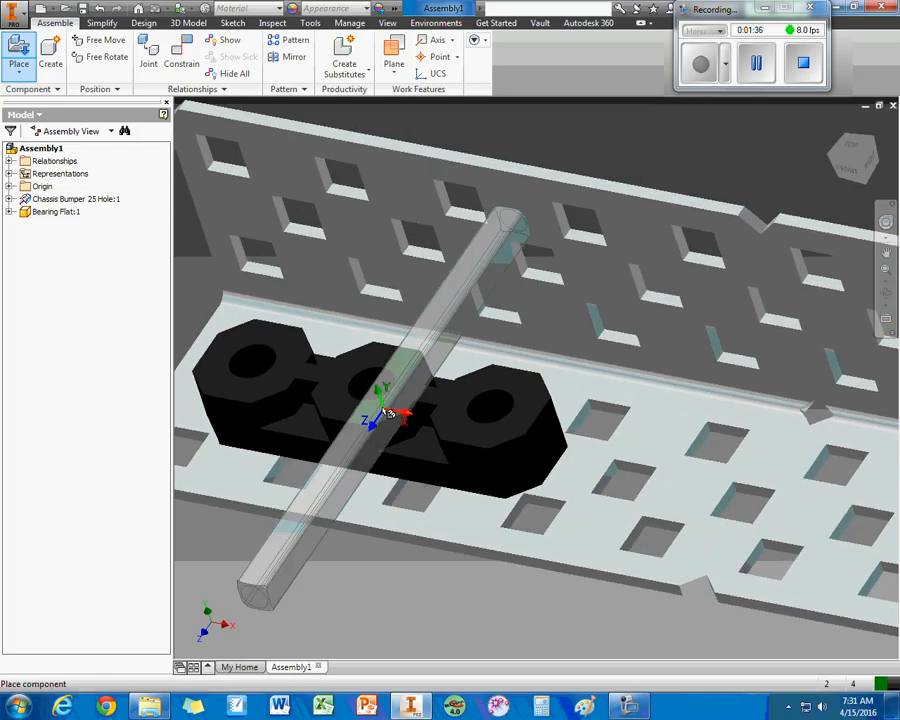
left_click(441, 250)
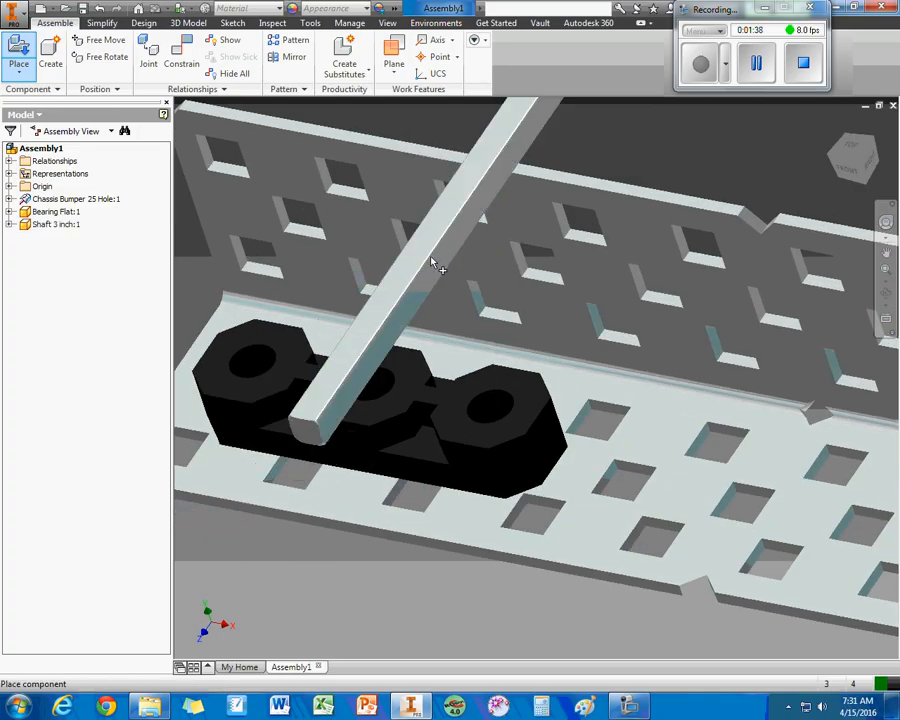
right_click(724, 140)
left_click(775, 147)
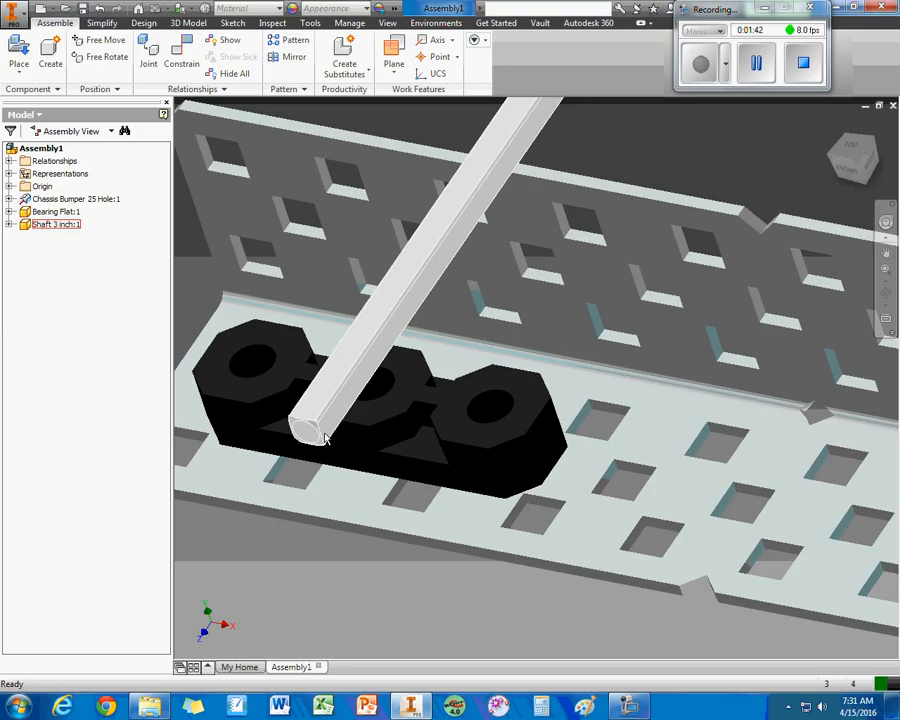
Step: Insert-constrain the shaft's end circle to the bearing flat's end hole nearest the bumper's end, with a -0.9 in offset
key("c")
left_click(172, 87)
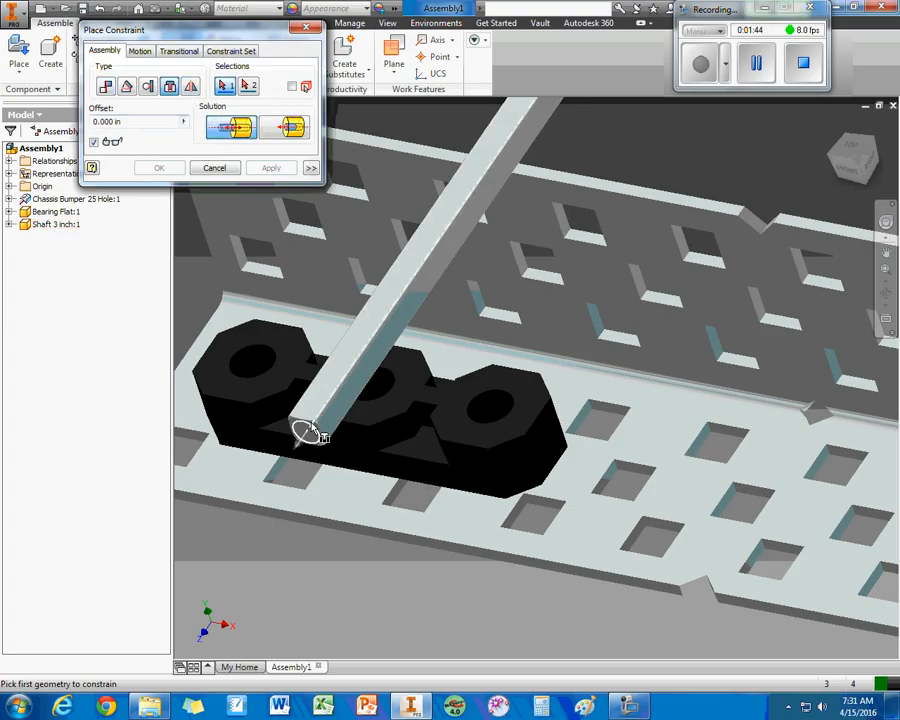
left_click(304, 430)
left_click(257, 368)
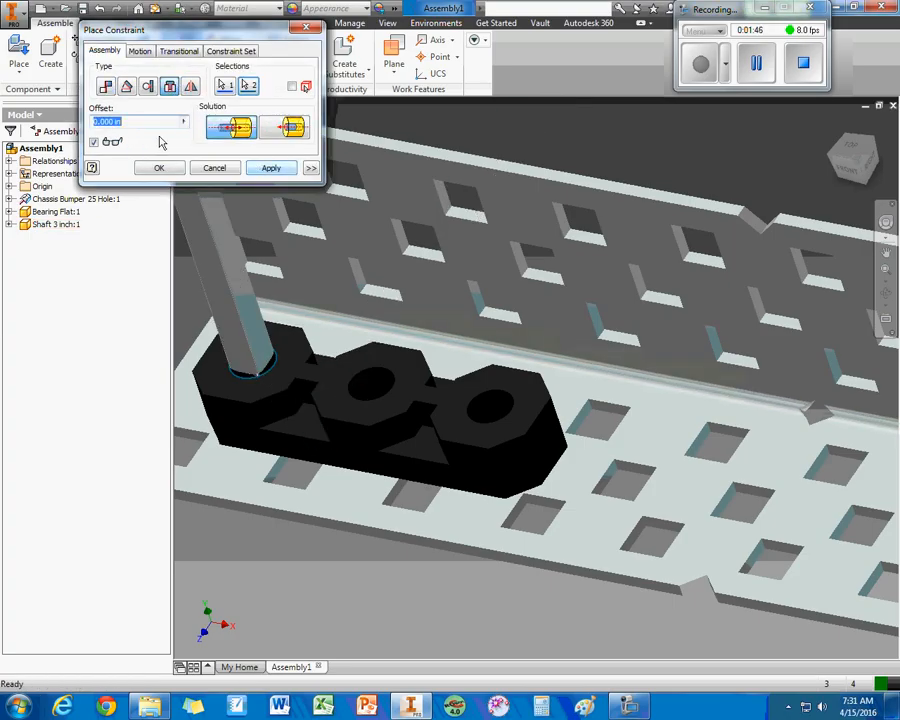
key("BackSpace")
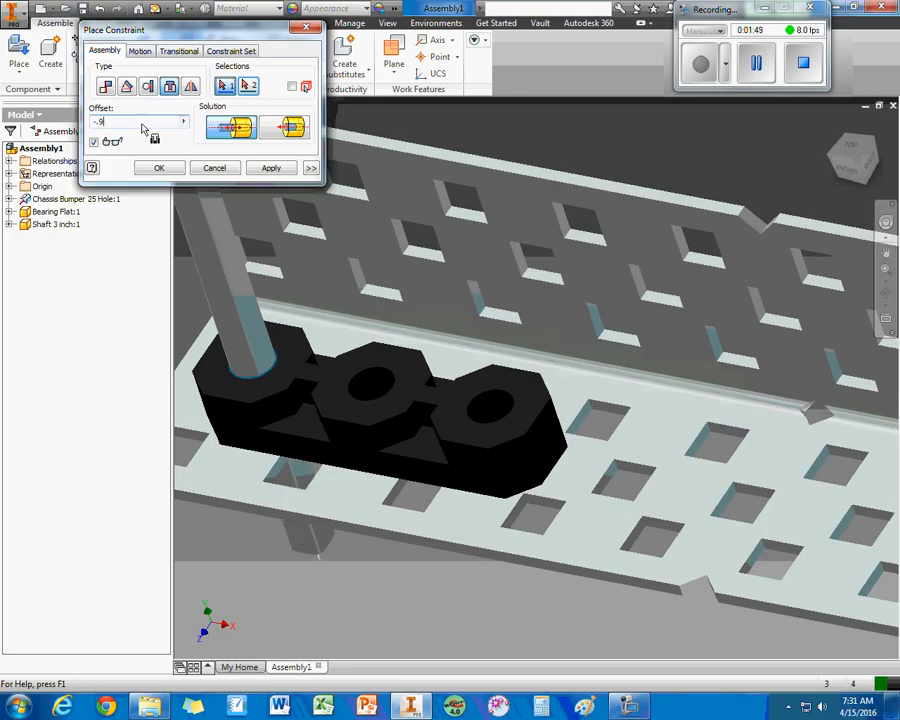
key("Return")
left_click(217, 171)
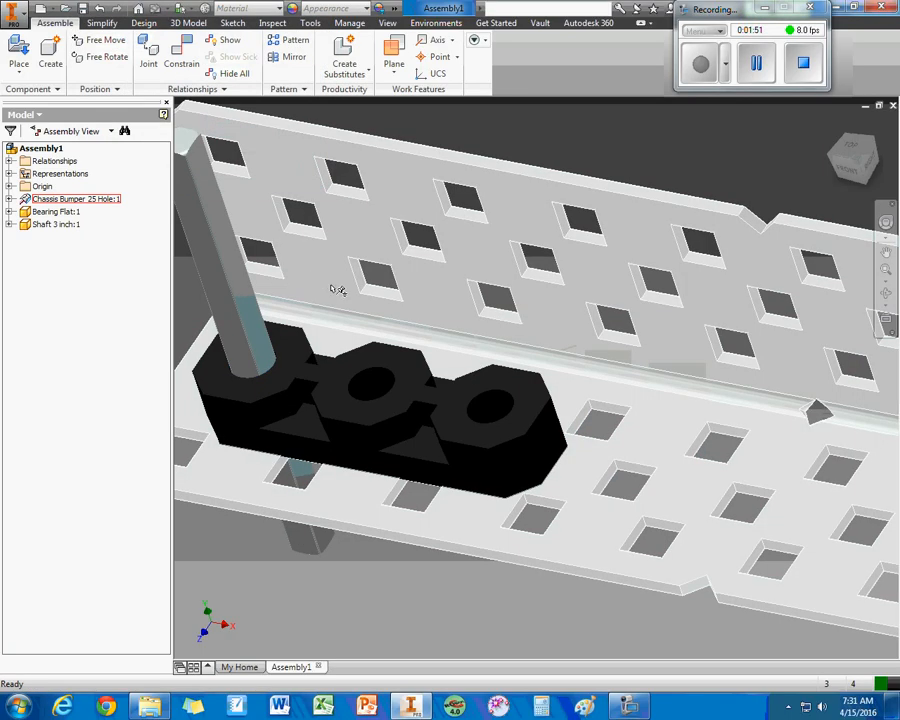
Step: From the bumper's underside, load the 2-Wire Motor 269 assembly from the Motion folder for placement
scroll(332, 285, "up", 3)
middle_click_drag(332, 285, 437, 290)
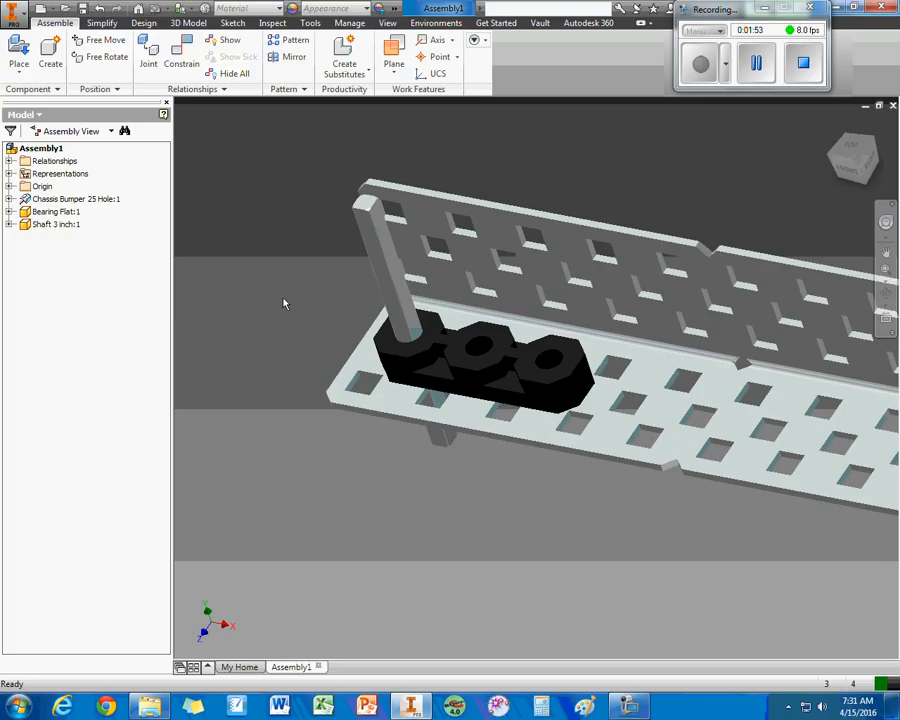
middle_click_drag(265, 307, 277, 203, "shift")
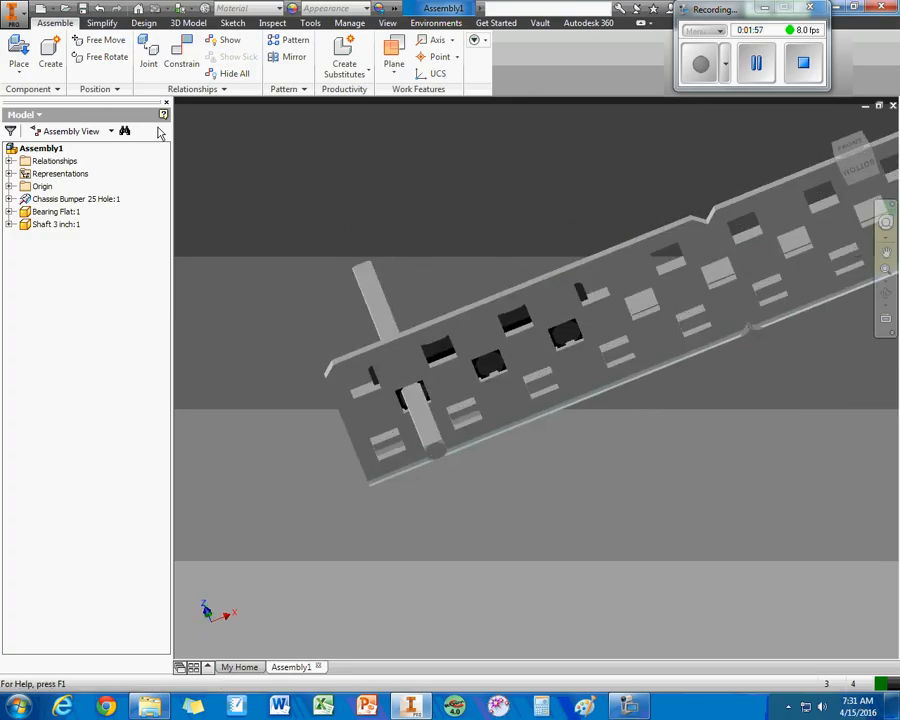
left_click(18, 52)
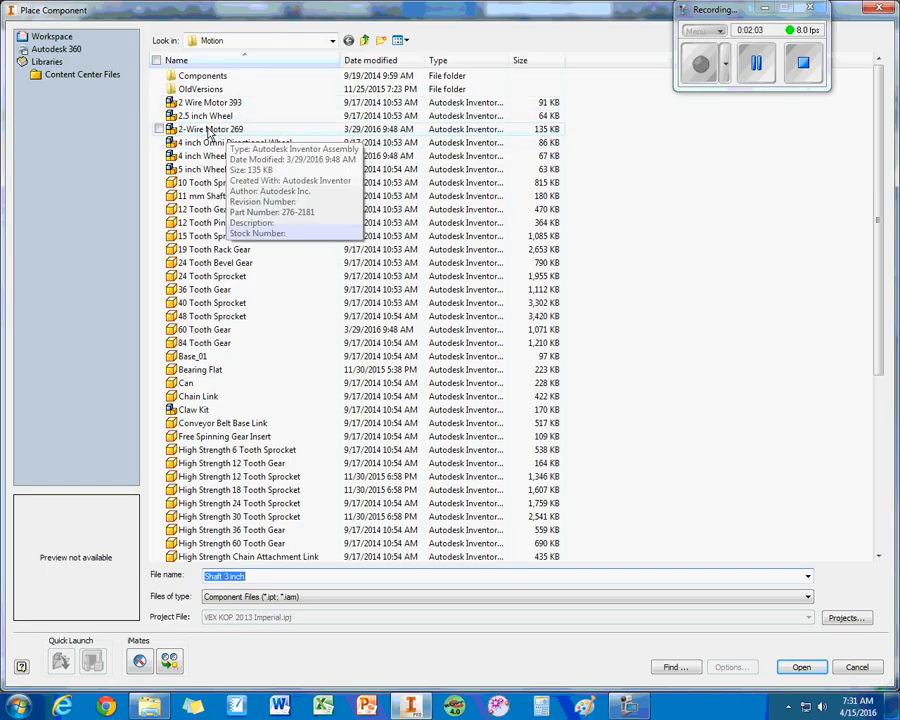
left_click(208, 130)
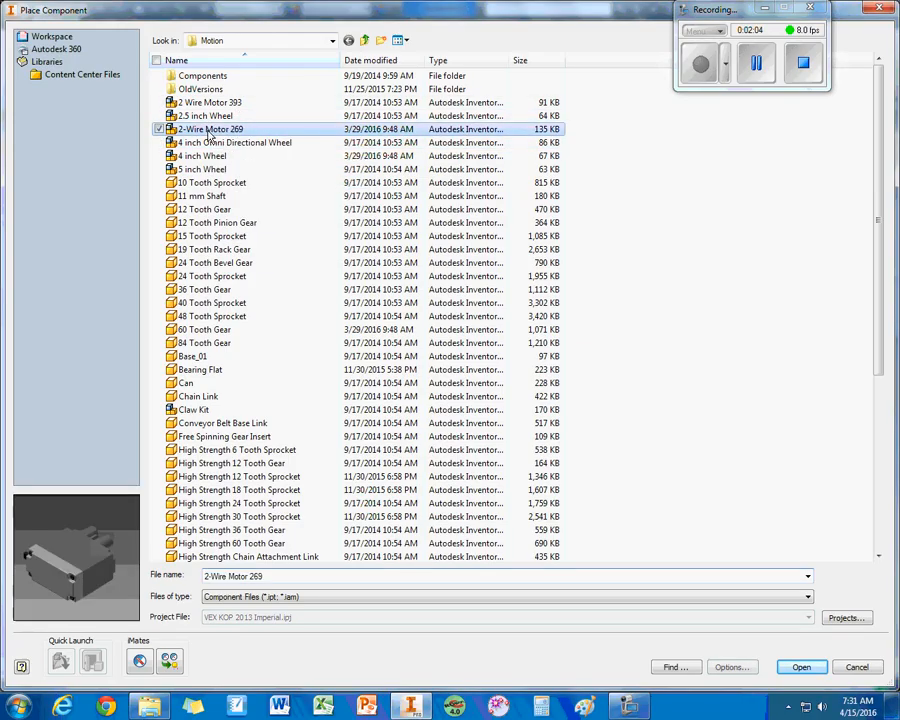
left_click(792, 669)
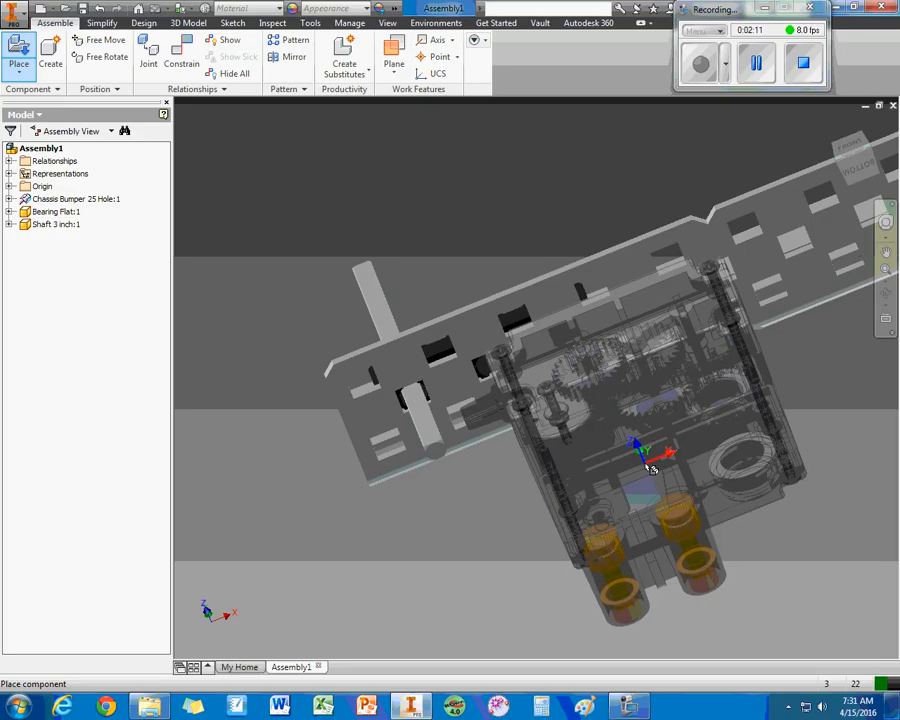
Step: Turn the motor in 90° rotations until its two mounting posts point toward the bumper, and place one instance beside it
right_click(650, 468)
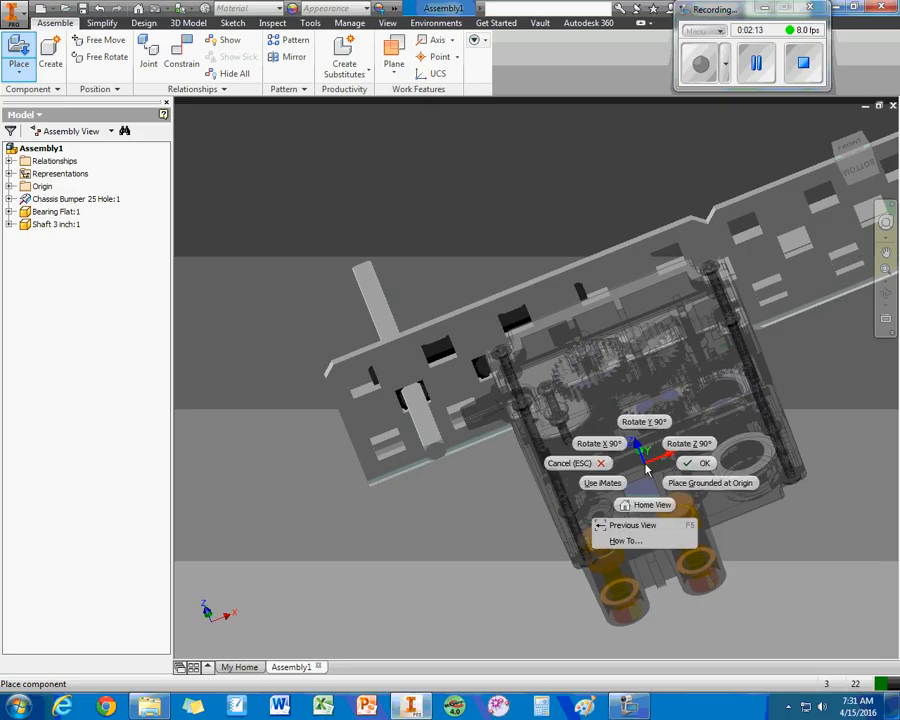
left_click(682, 443)
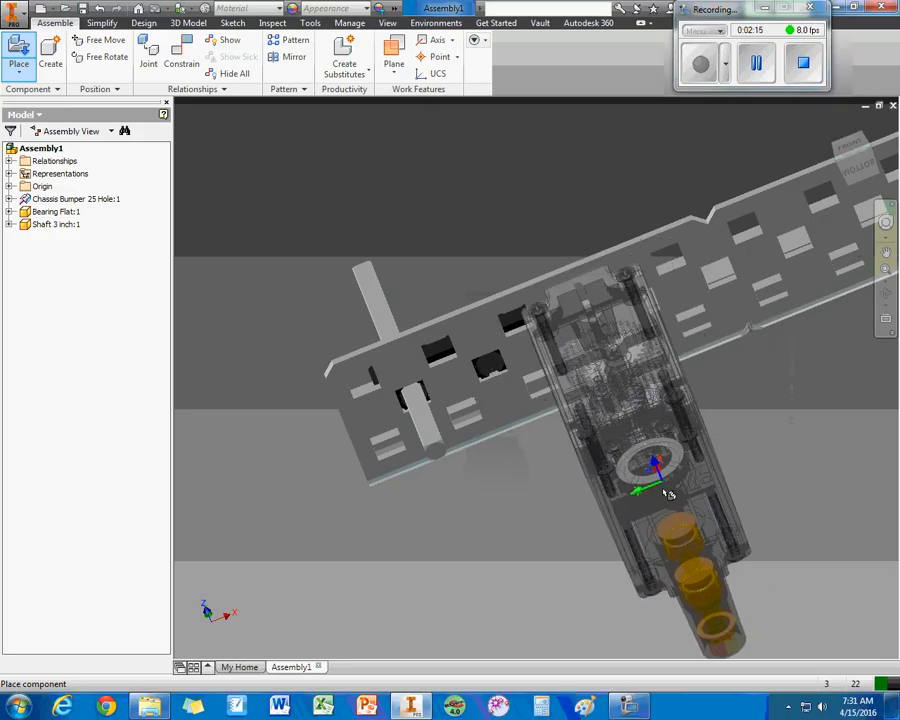
left_click(684, 472)
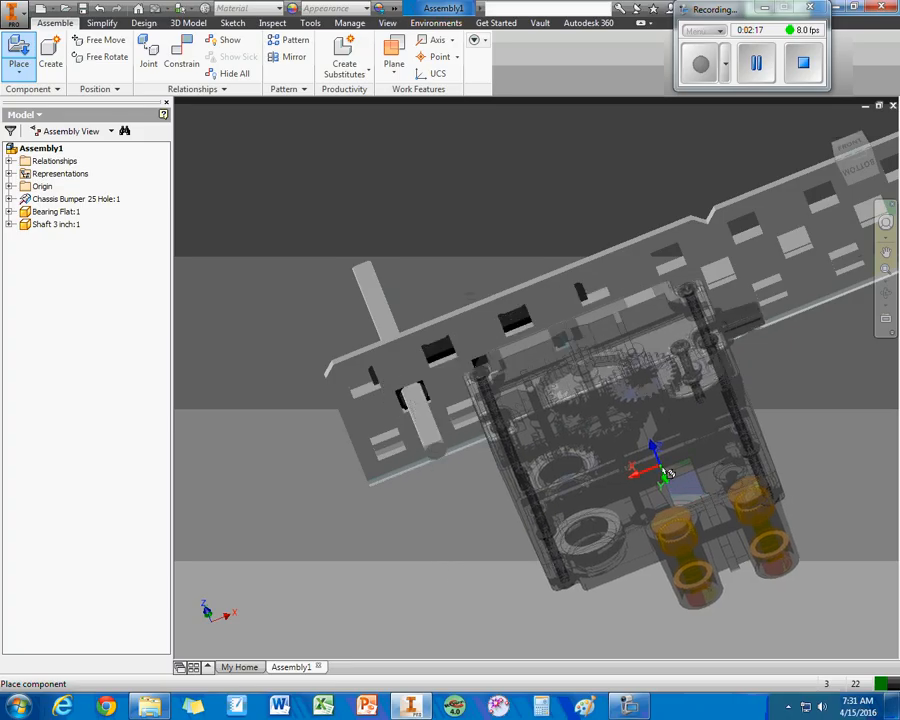
right_click(668, 481)
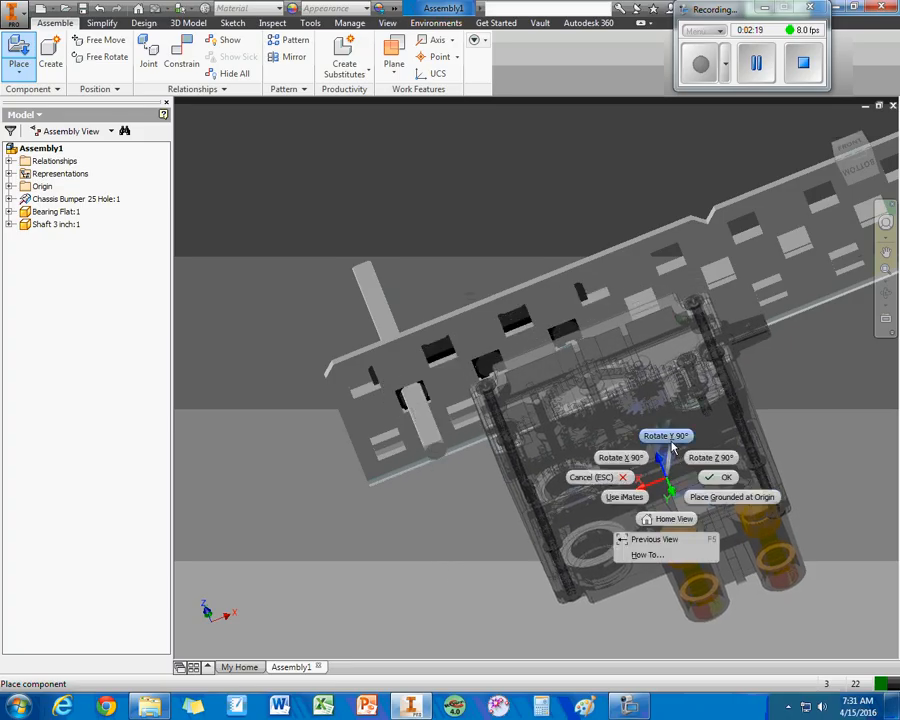
left_click(670, 440)
right_click(625, 466)
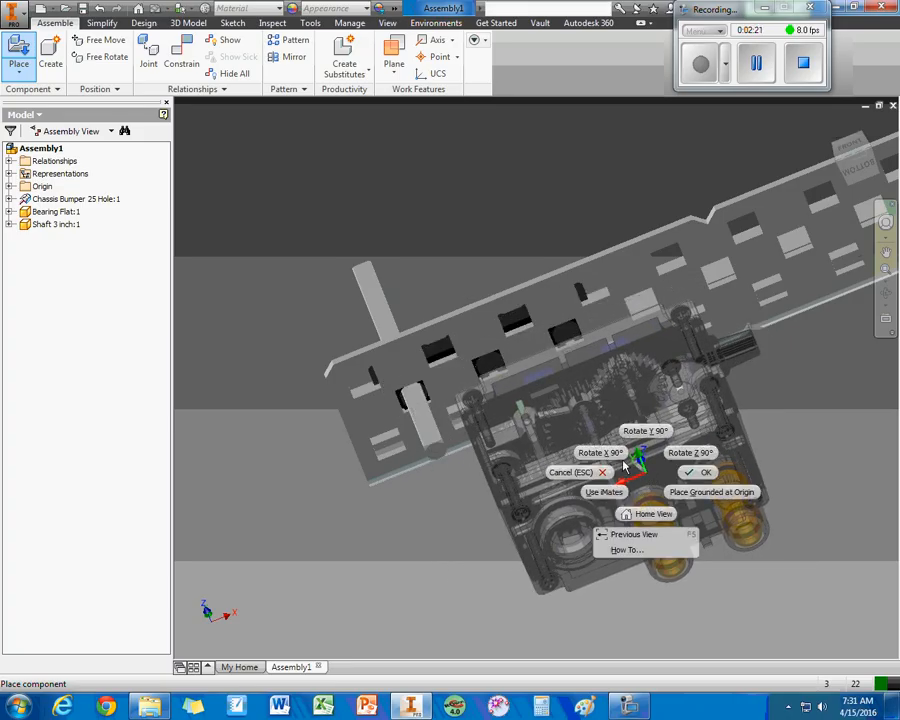
left_click(603, 453)
right_click(634, 478)
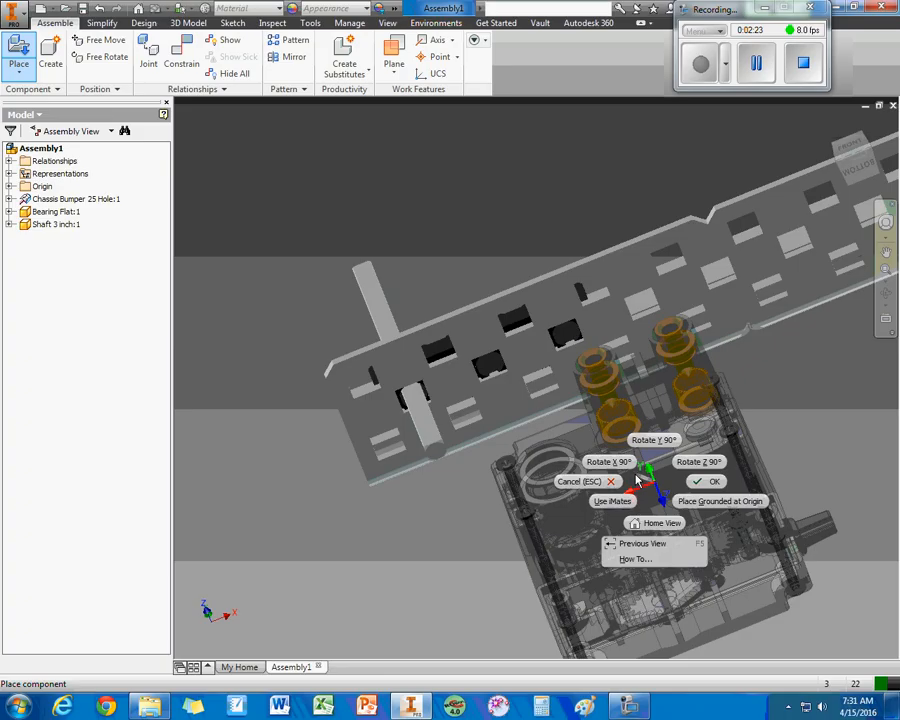
left_click(653, 483)
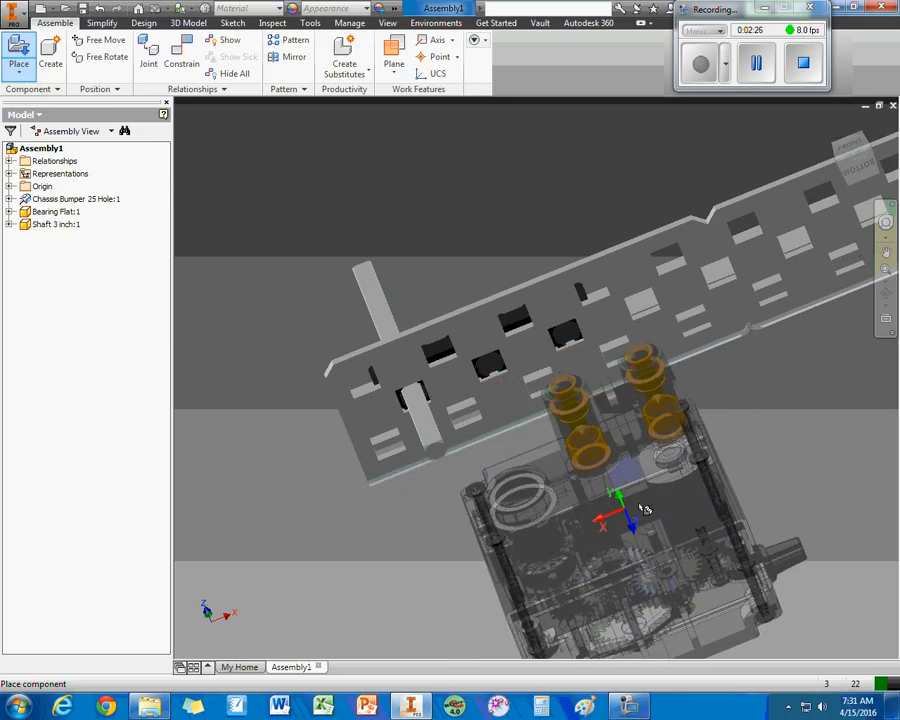
left_click(650, 500)
right_click(297, 356)
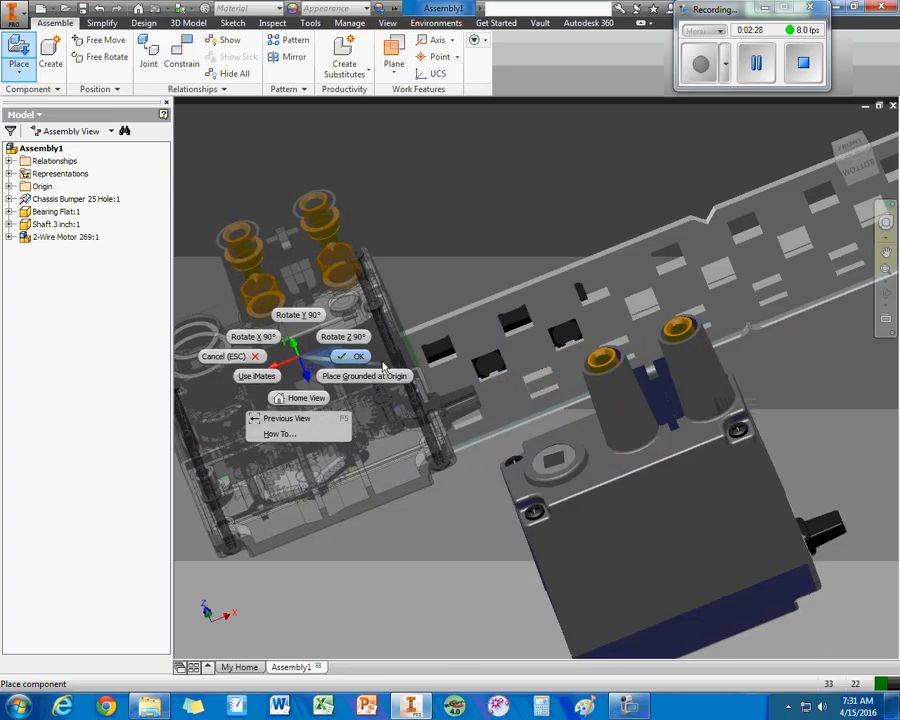
left_click(357, 357)
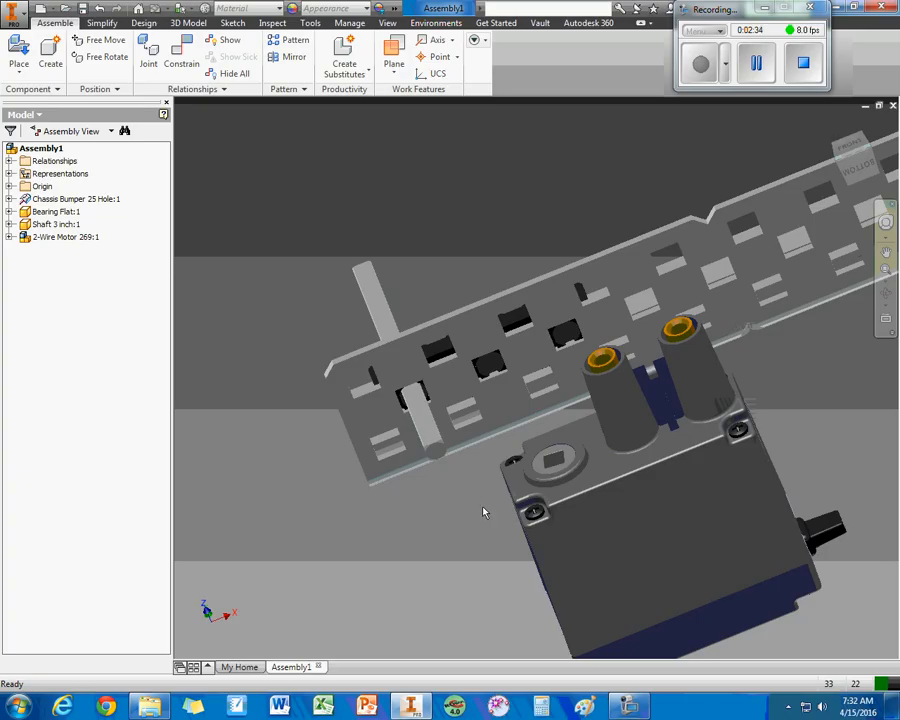
Step: Add a Mate constraint between a motor mounting post's end face and the bumper flange's face opposite the bearing flat
key("c")
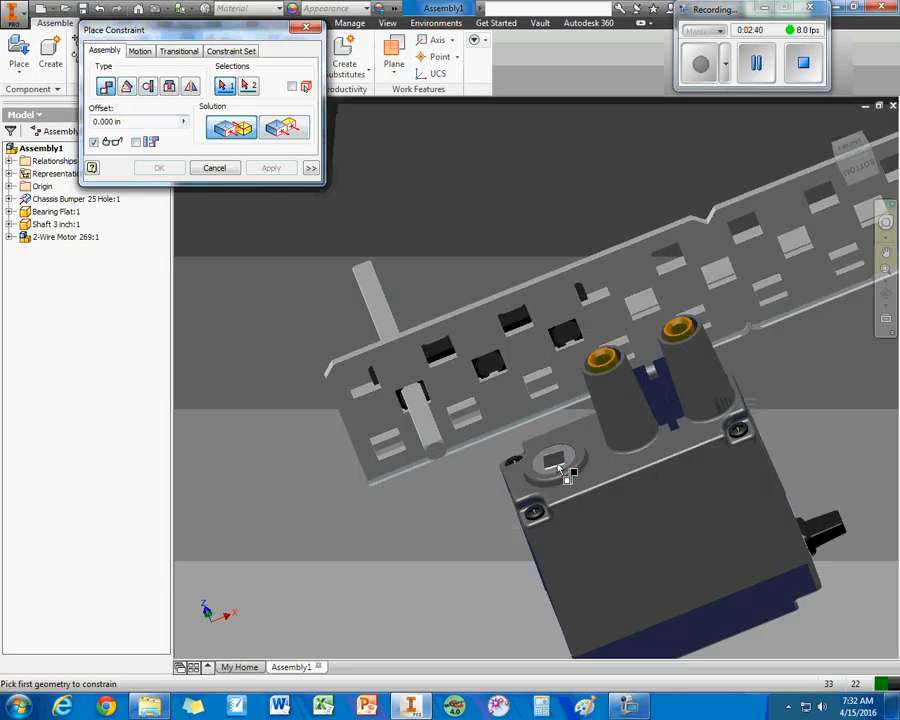
scroll(625, 365, "down", 8)
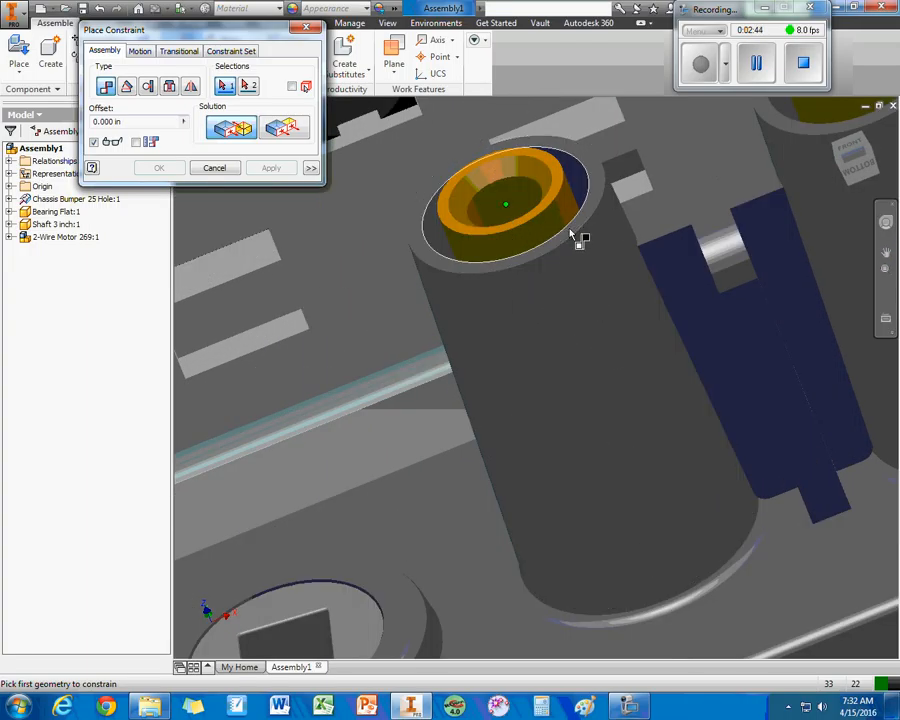
left_click(576, 240)
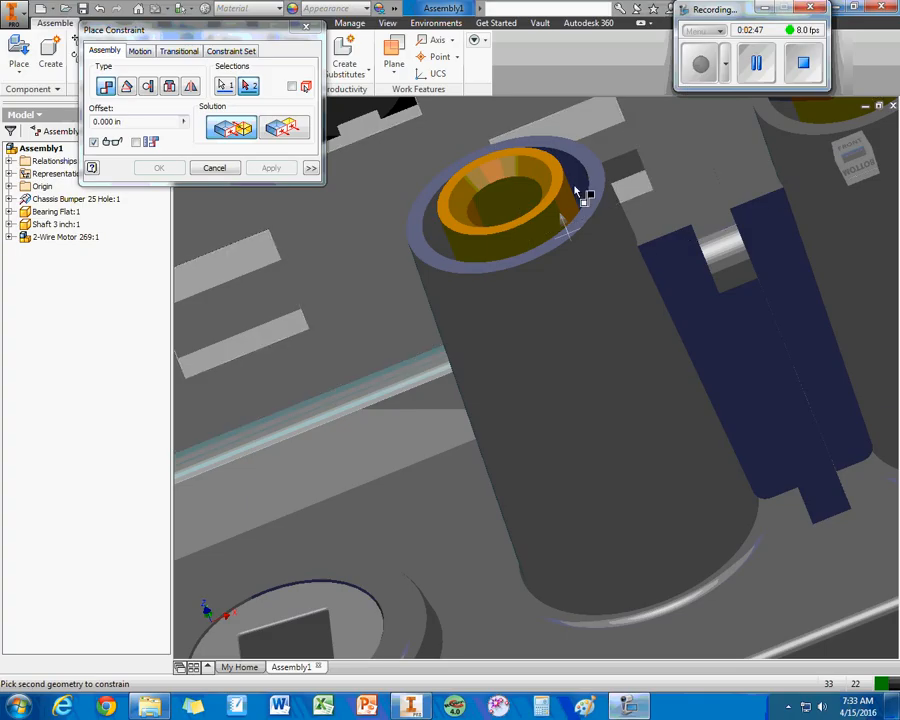
left_click(364, 205)
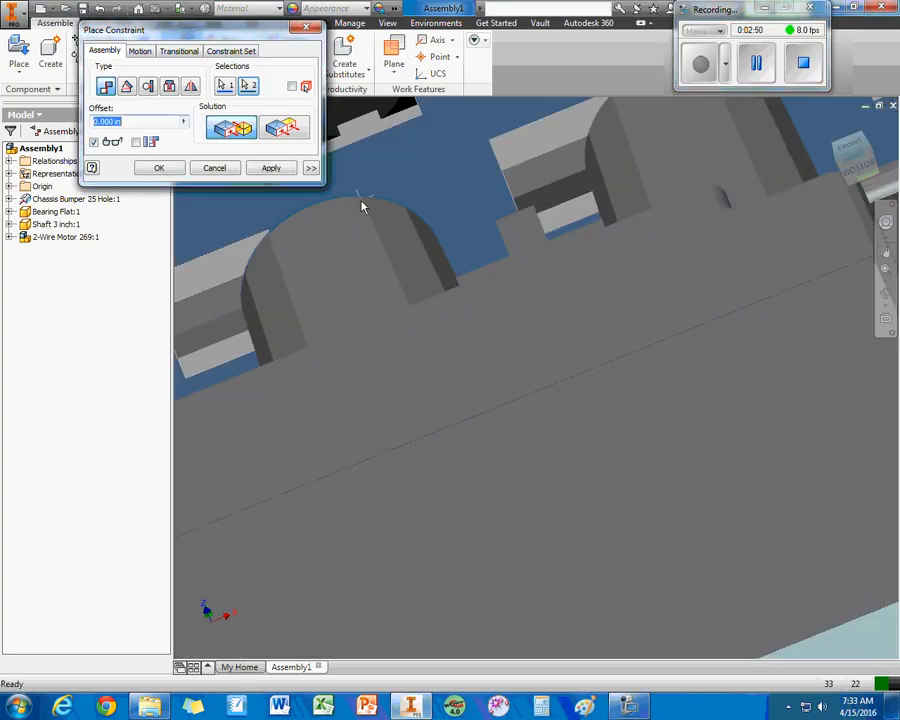
left_click(270, 168)
left_click(216, 168)
Step: Slide the motor along the bumper flange toward the protruding shaft
scroll(330, 235, "down", 5)
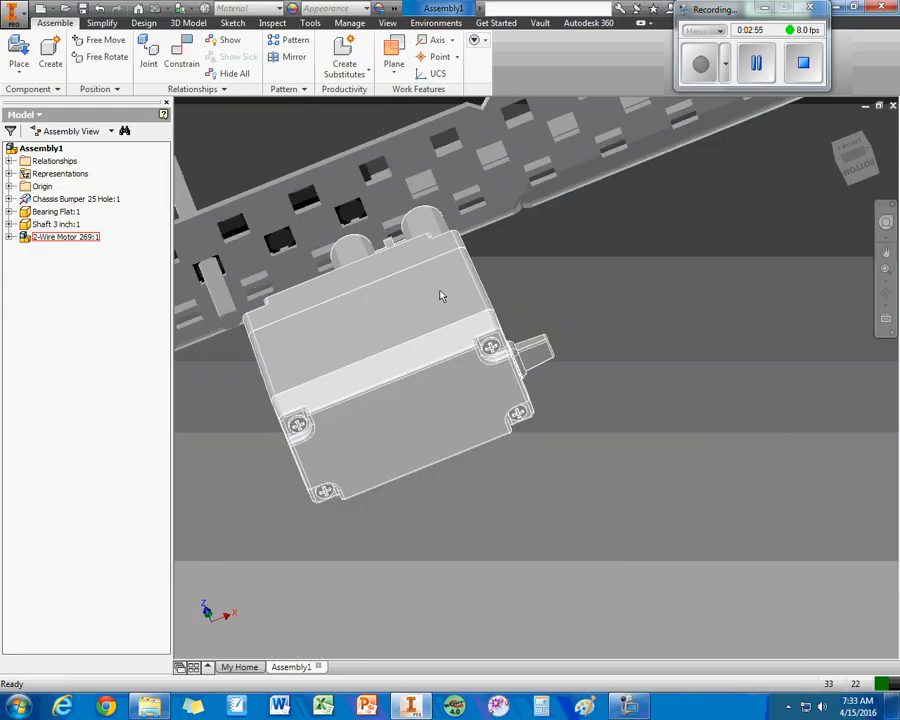
middle_click_drag(368, 301, 411, 284, "shift")
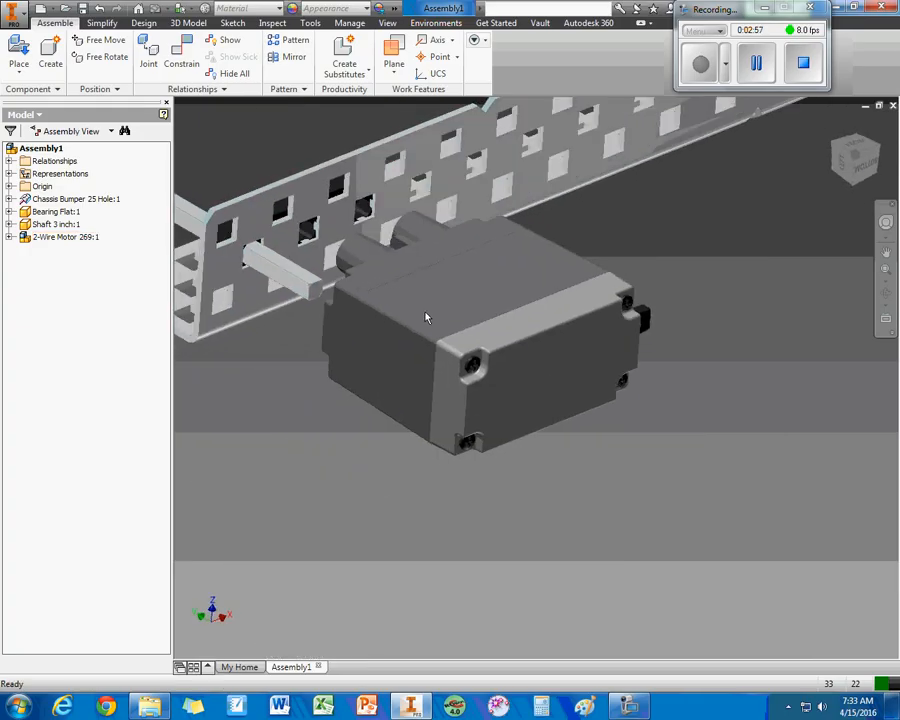
left_click_drag(436, 307, 405, 292)
left_click(526, 432)
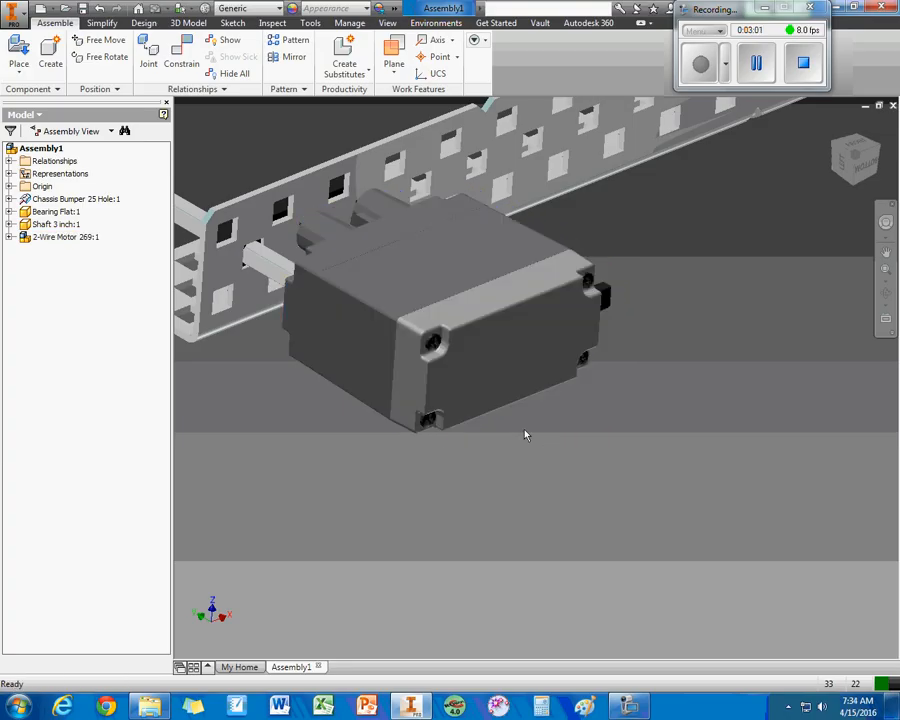
Step: Hide the bearing flat to expose the square holes and the motor's mounting posts behind them
middle_click_drag(355, 222, 447, 321, "shift")
right_click(446, 320)
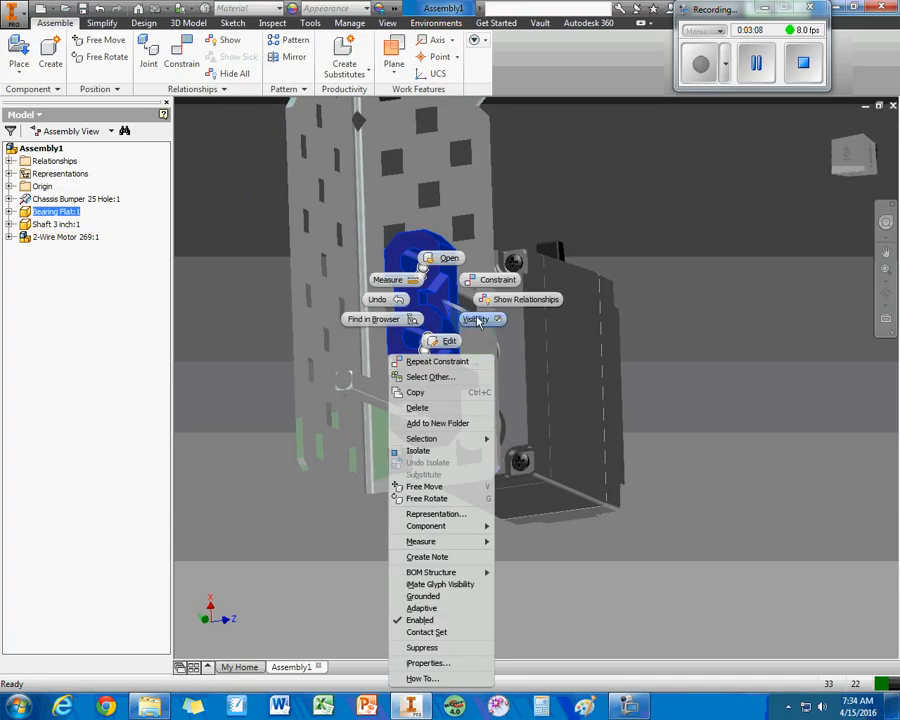
left_click(476, 319)
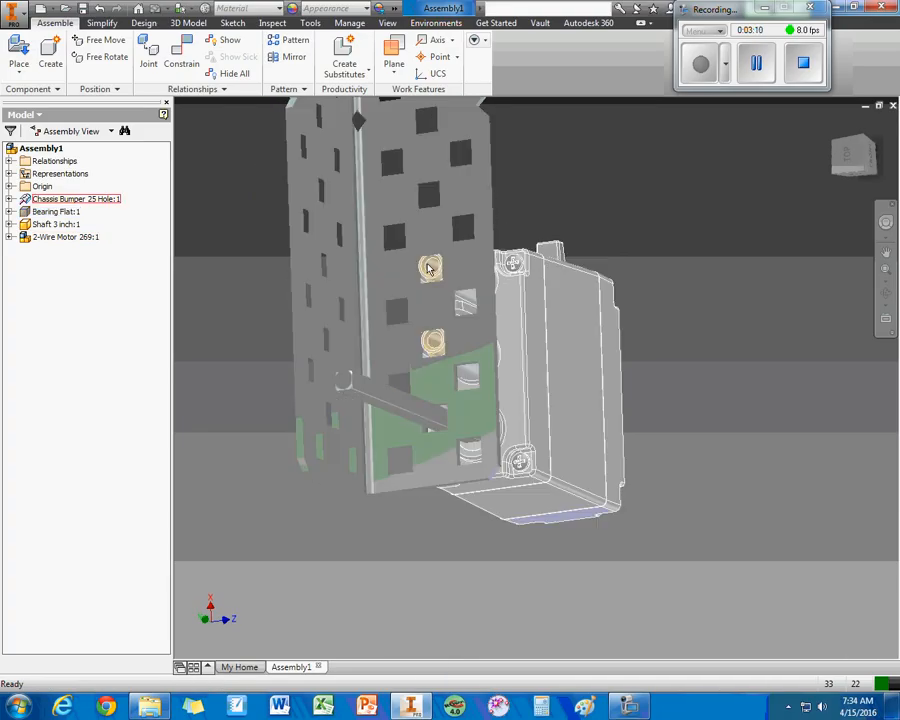
Step: Add a Tangent constraint with a .009 in offset between the mounting post farther from the shaft and its hole's wall nearest the bumper's end
scroll(437, 287, "up", 5)
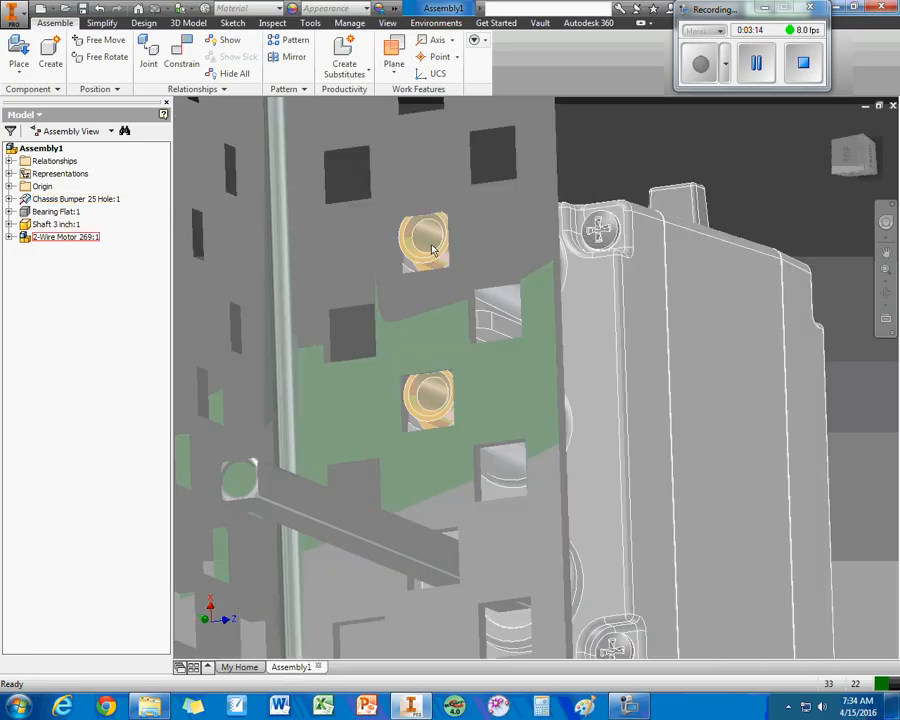
key("c")
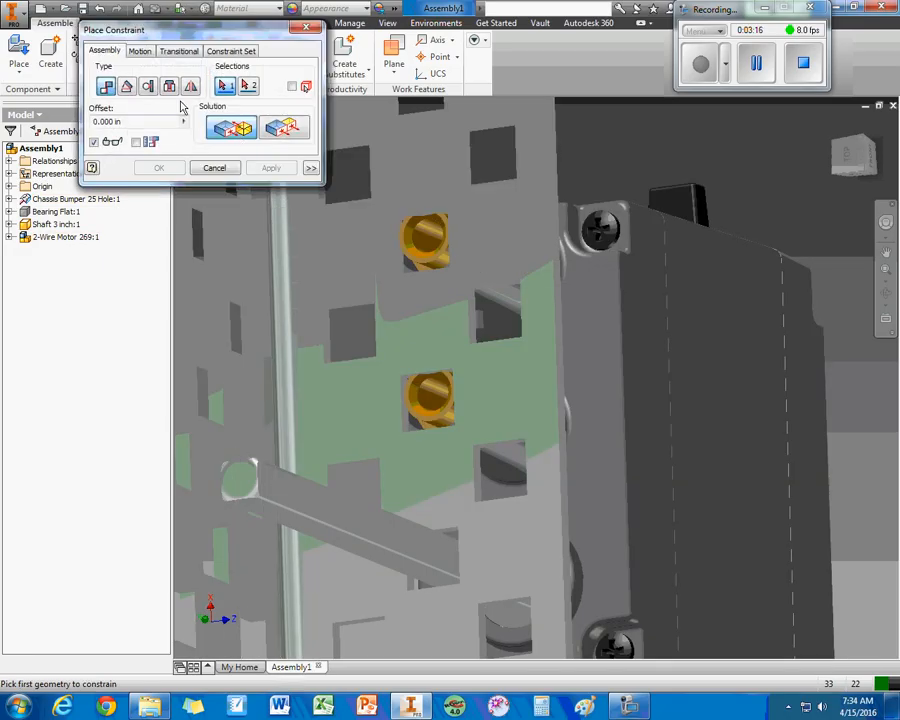
left_click(147, 87)
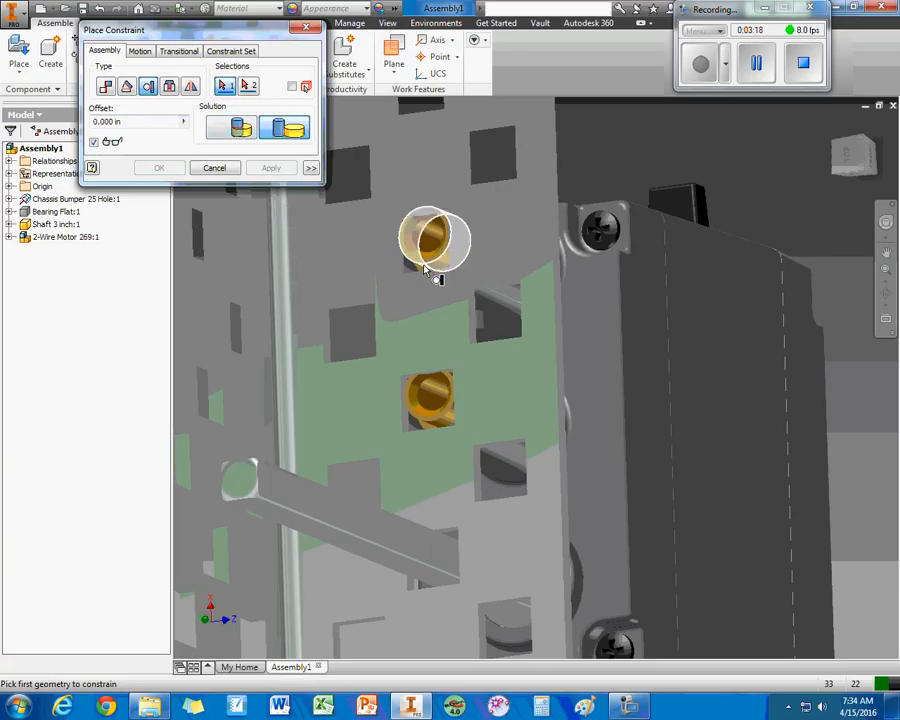
left_click(434, 270)
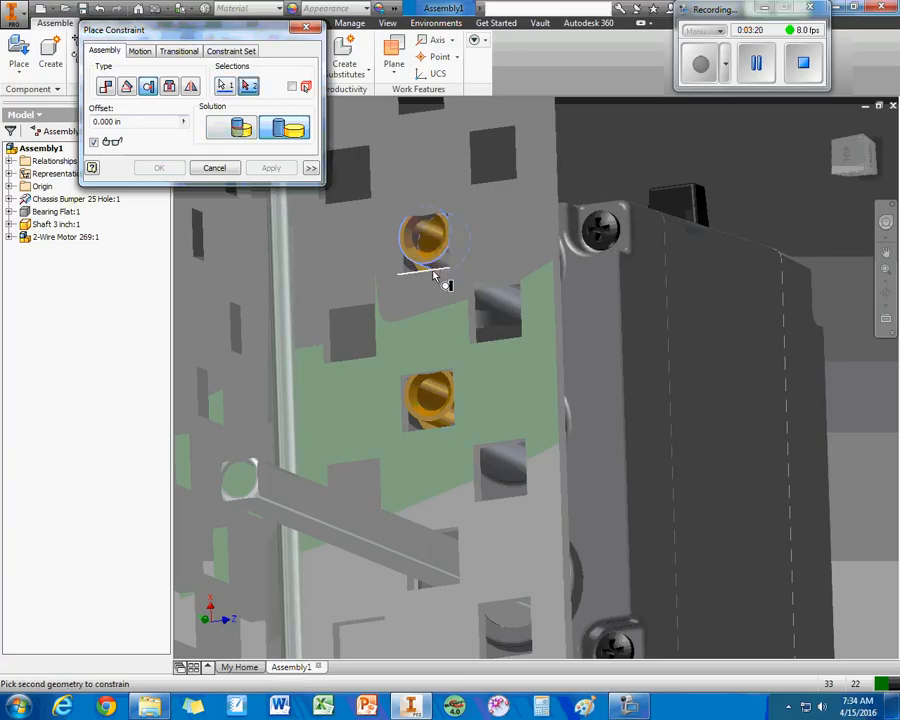
left_click(433, 275)
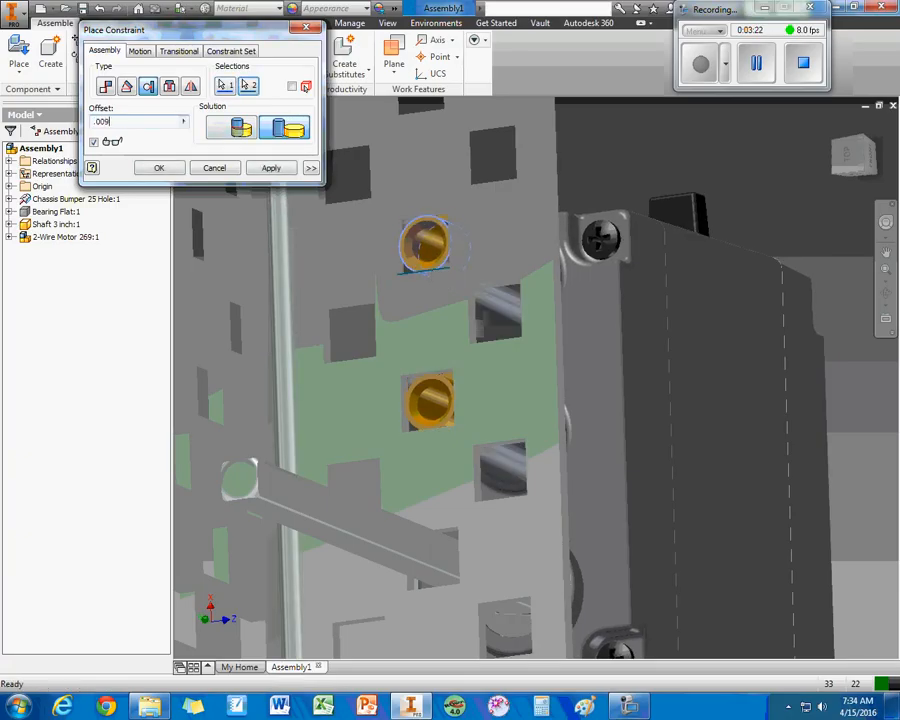
key("Return")
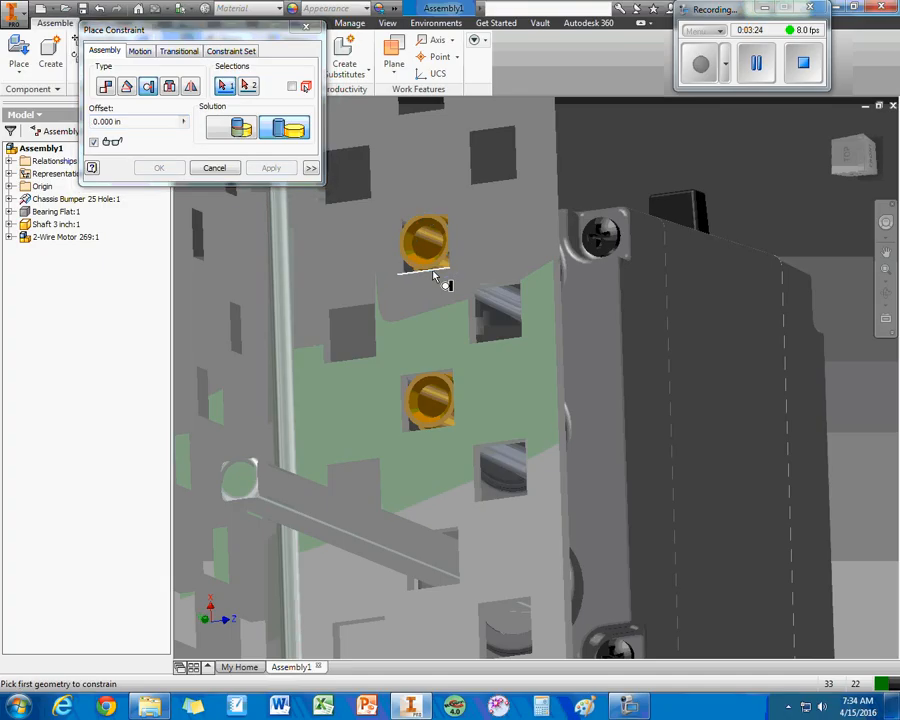
Step: Add an offset Tangent constraint between the mounting post farther from the shaft and its hole's wall nearest the flange's open edge
left_click(447, 268)
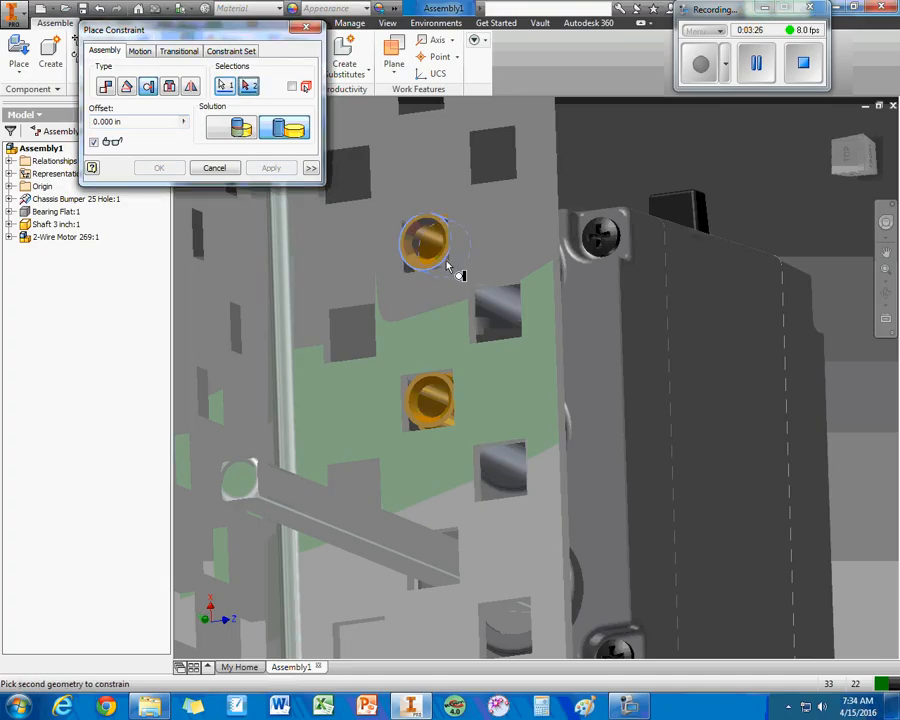
left_click(449, 252)
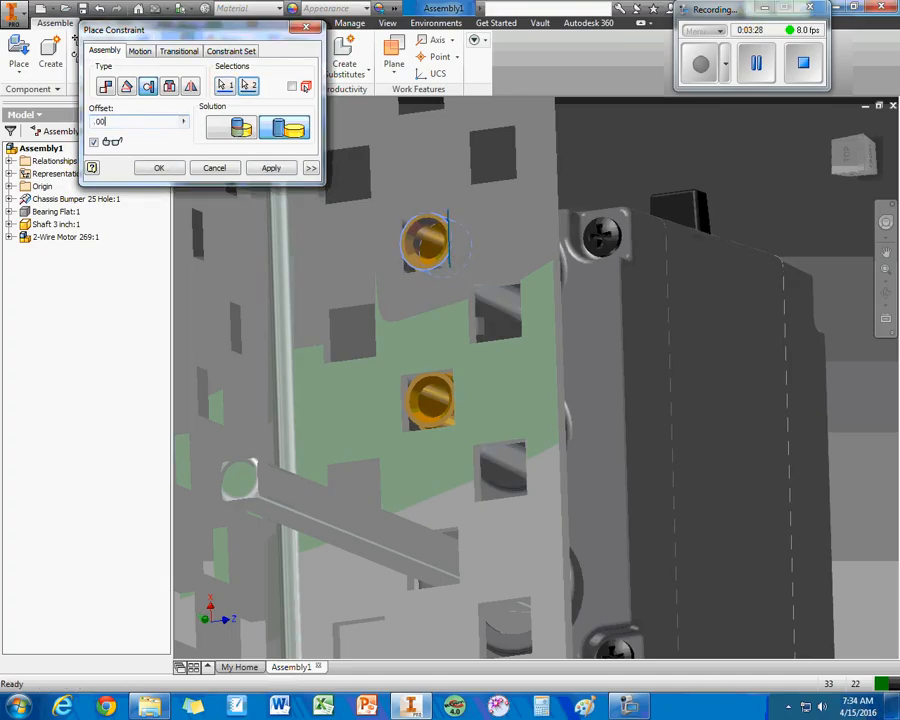
key("Return")
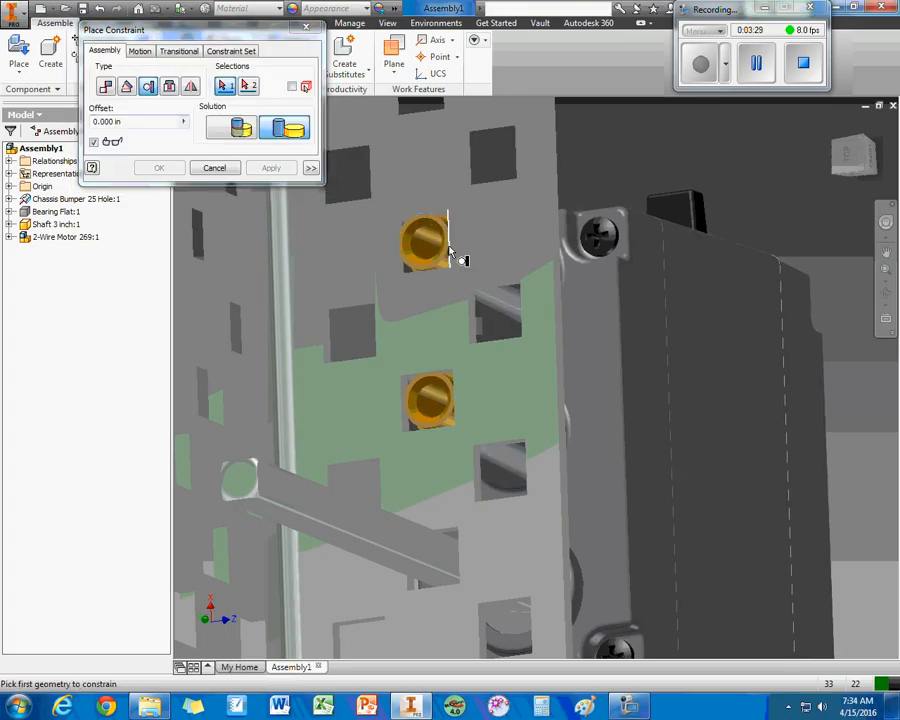
Step: Add a Tangent constraint with a .009 in offset between the post nearer the shaft and its hole's wall toward the flange's open edge
left_click(452, 429)
left_click(456, 416)
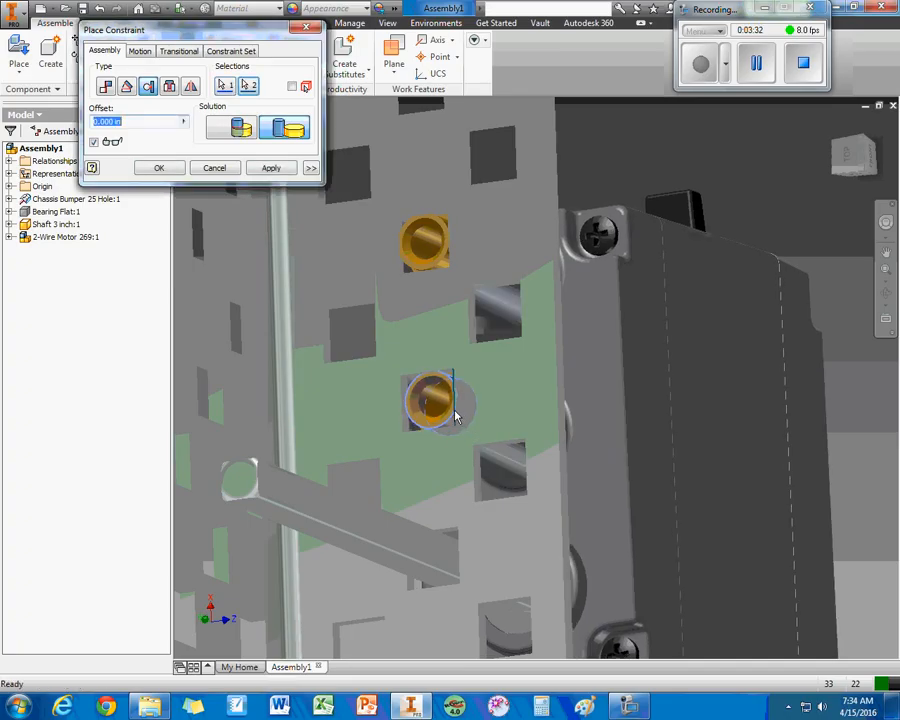
type(".009")
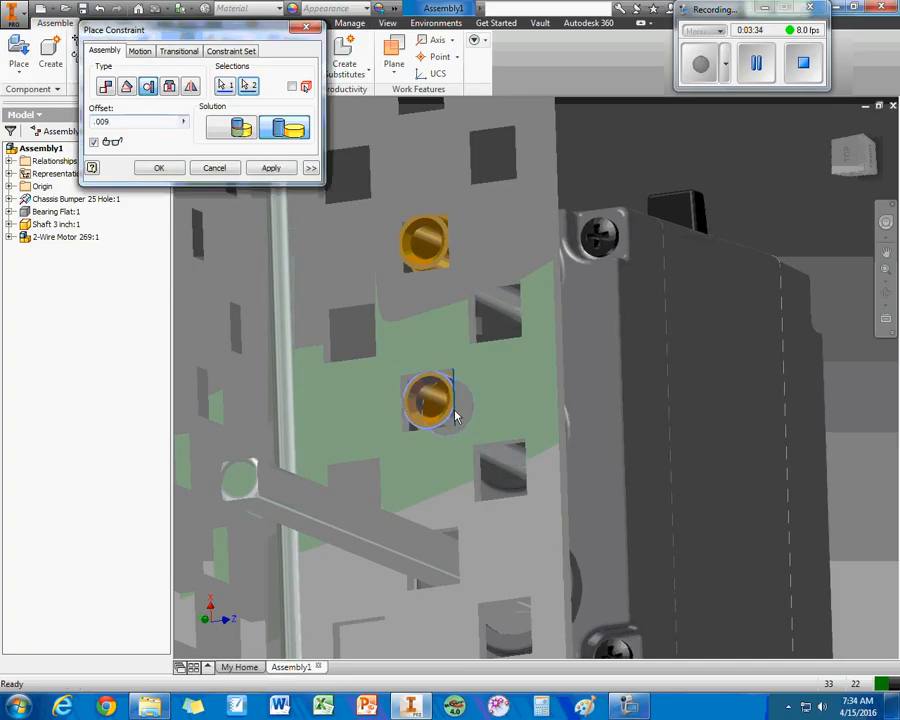
key("Return")
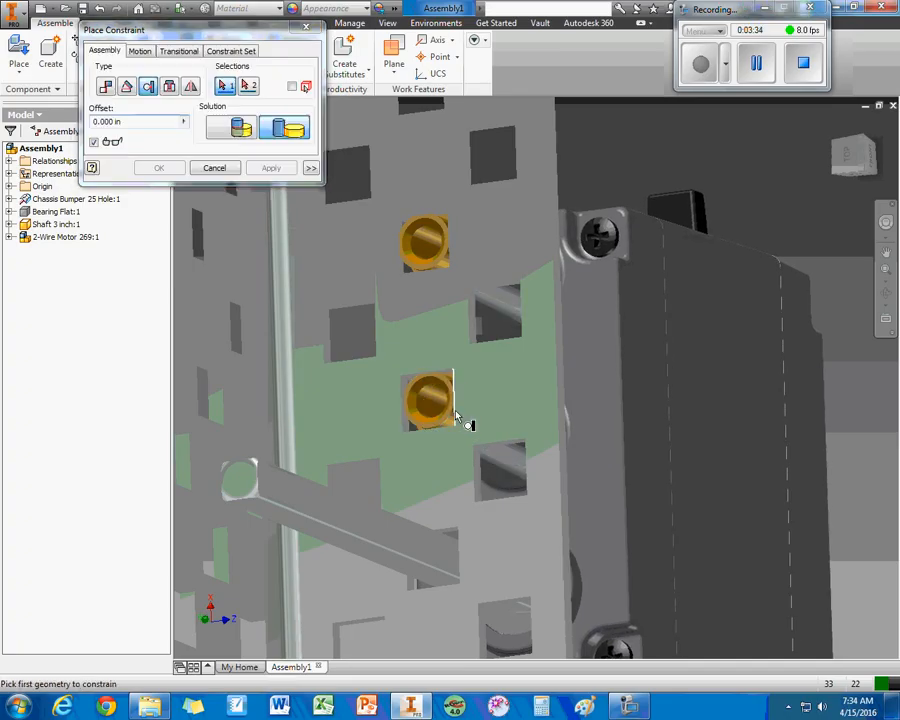
left_click(214, 168)
Step: Turn the bearing flat's visibility back on
right_click(46, 215)
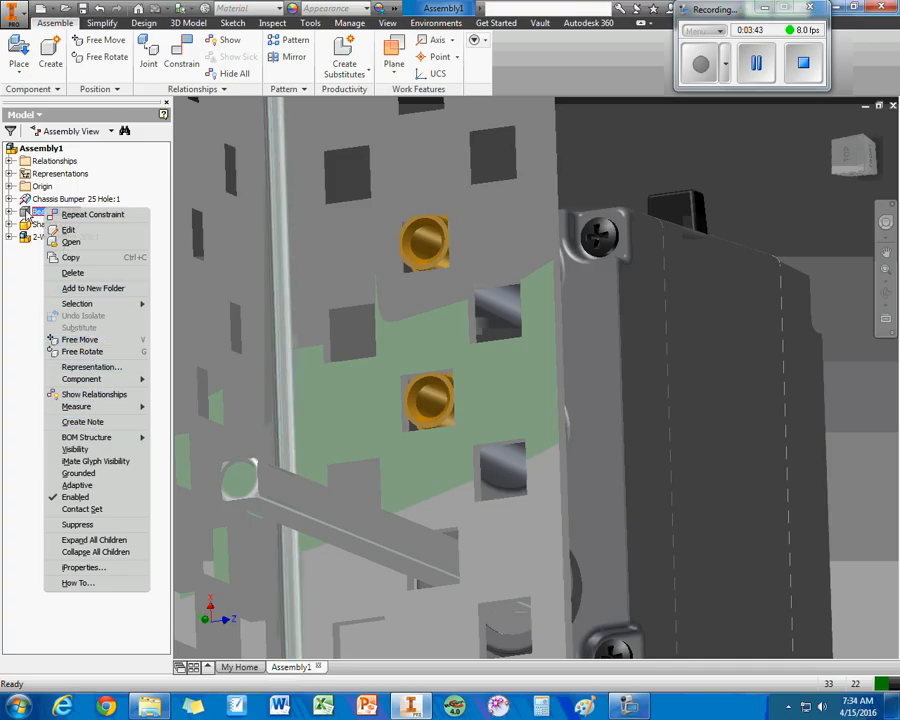
left_click(86, 450)
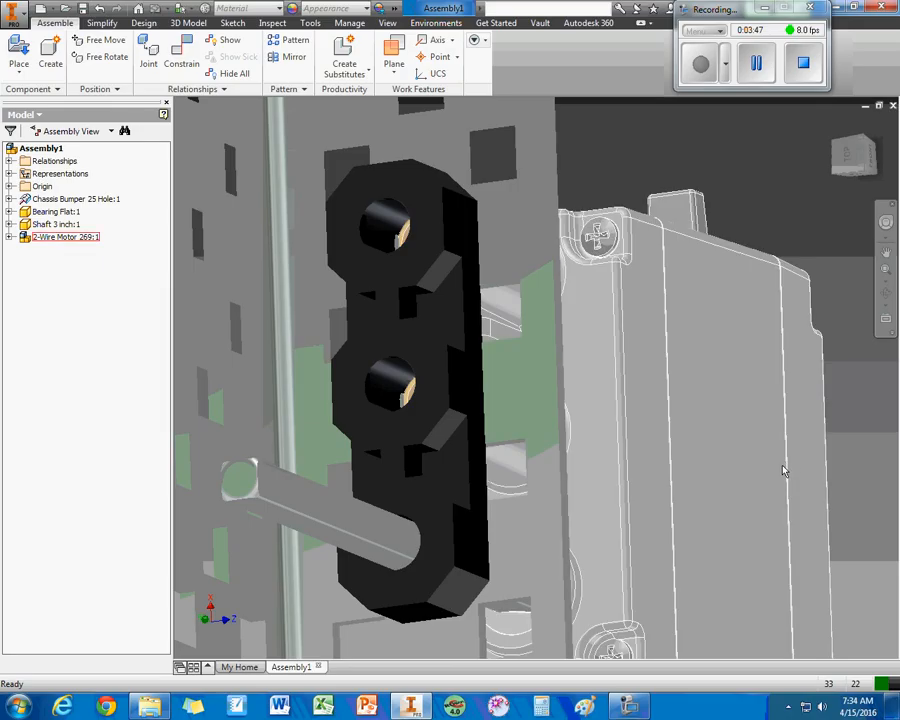
Step: Use Free Move to shift the motor slightly so that its square drive socket is exposed beside the shaft's end
middle_click_drag(777, 462, 213, 511, "shift")
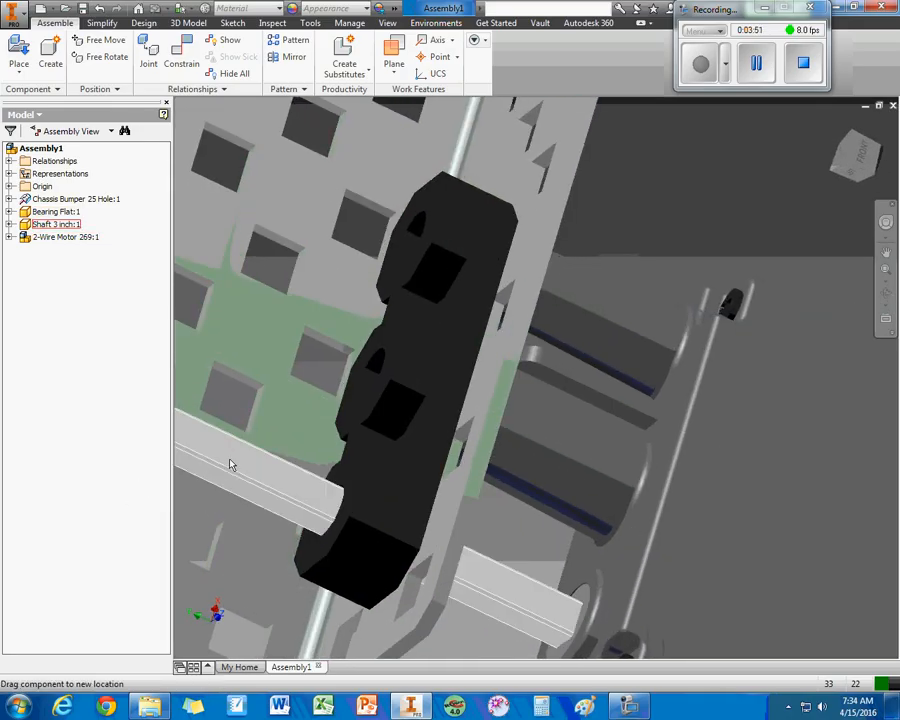
left_click(229, 465)
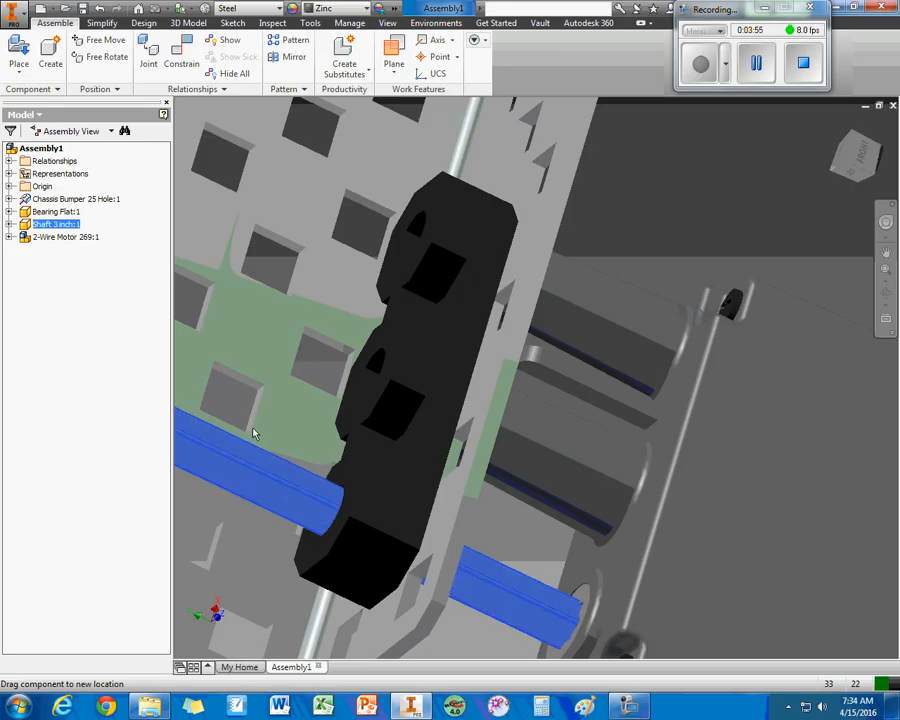
middle_click_drag(541, 547, 563, 468)
middle_click_drag(487, 594, 548, 604, "shift")
left_click(548, 604)
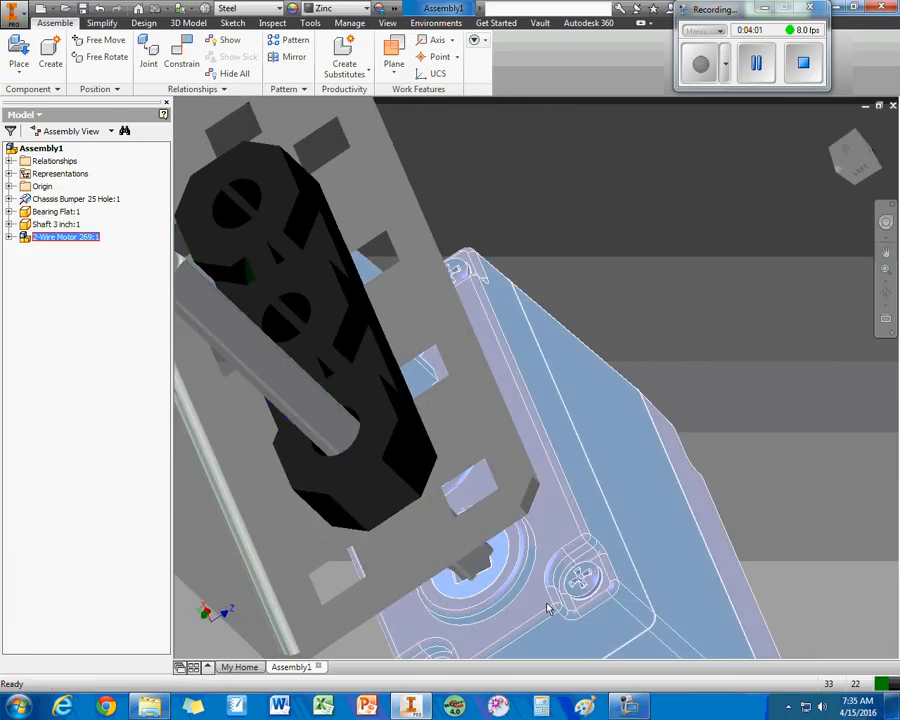
left_click(90, 40)
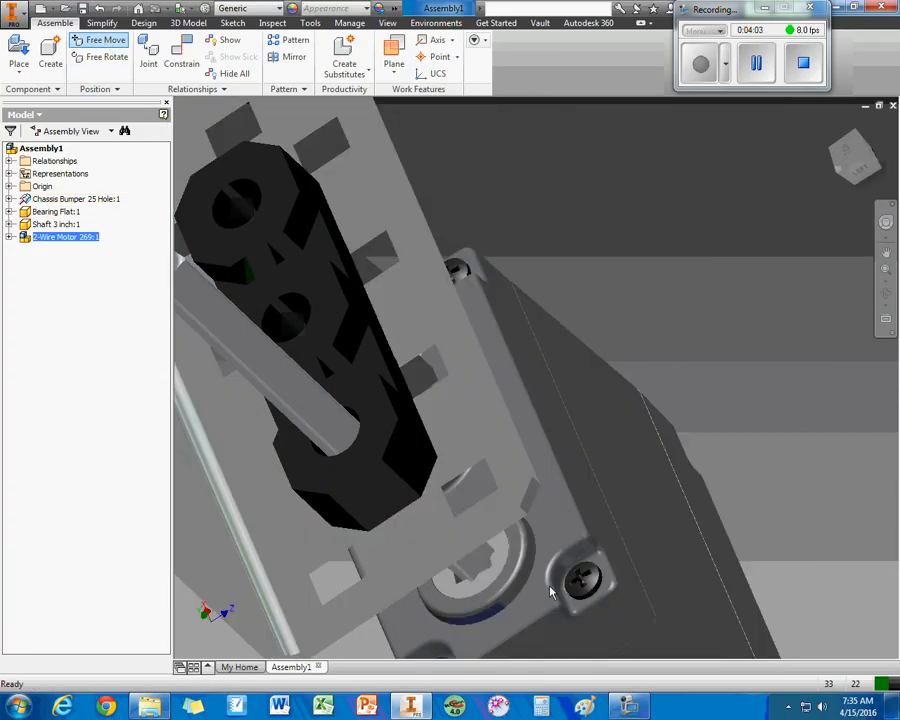
left_click_drag(549, 592, 571, 590)
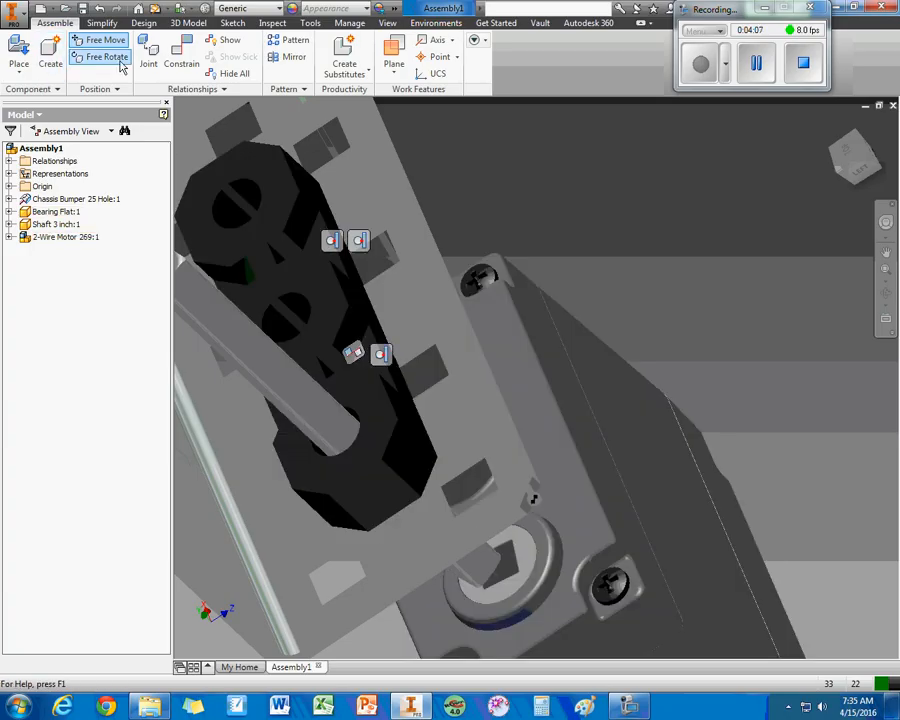
Step: Add a 0.00 deg undirected Angle constraint between a flat face of the shaft's end and a wall of the motor's square socket
key("c")
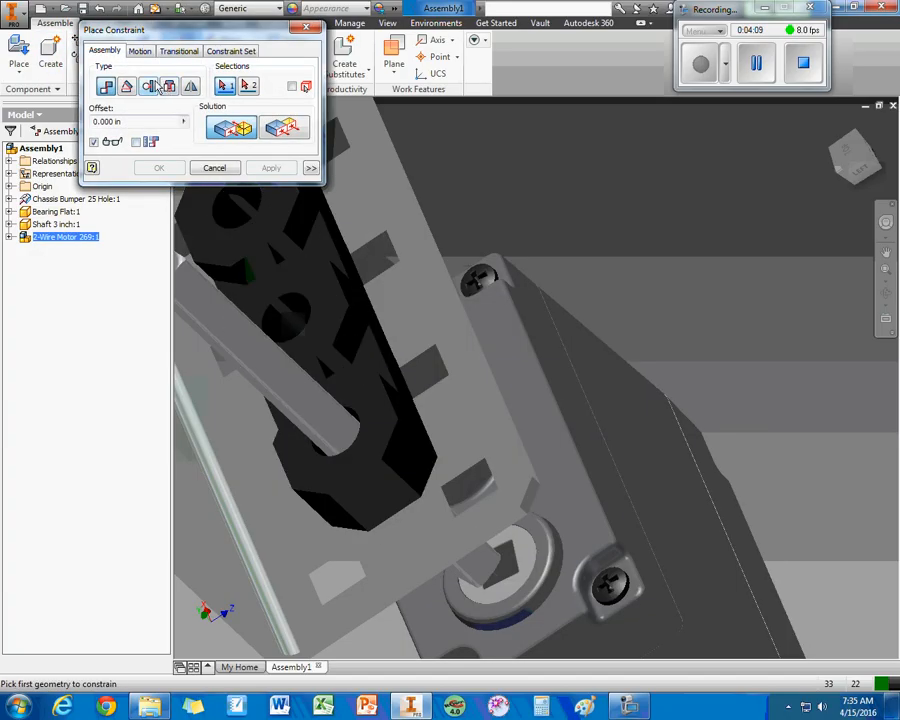
left_click(170, 87)
left_click(130, 87)
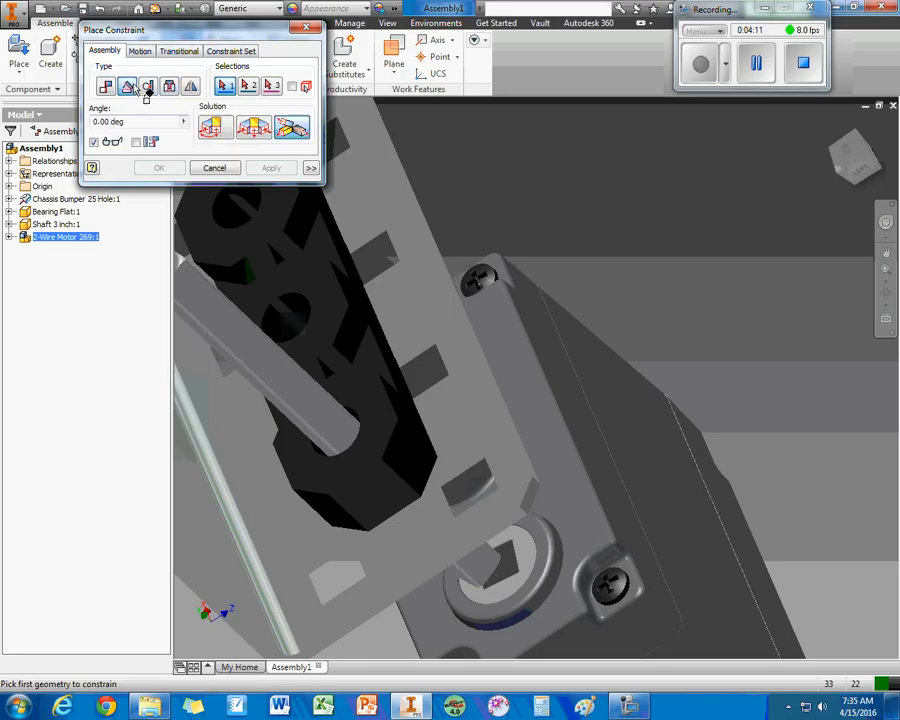
left_click(243, 128)
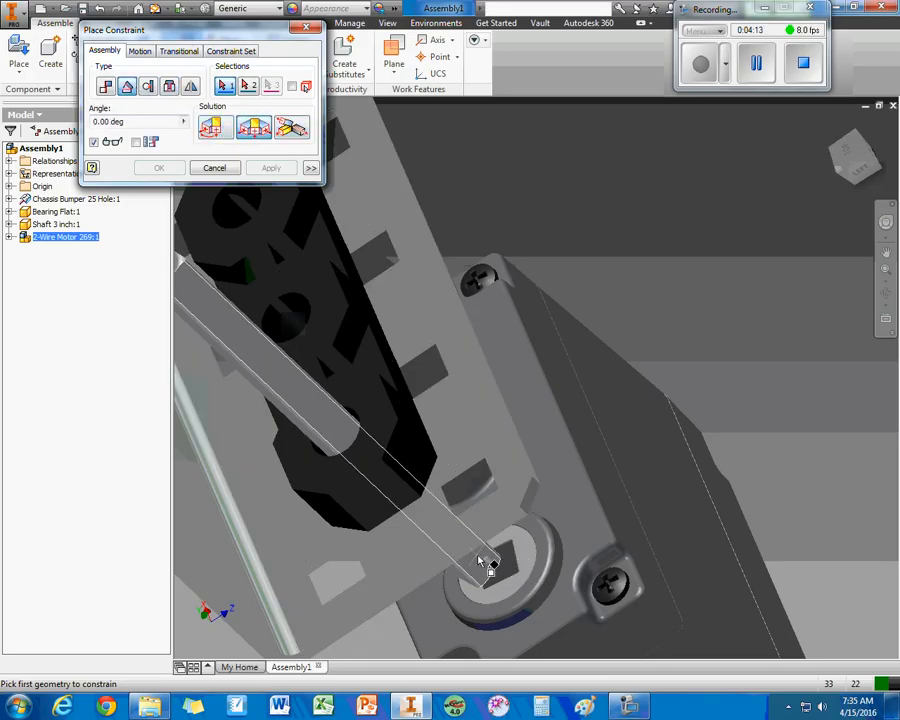
scroll(486, 568, "up", 4)
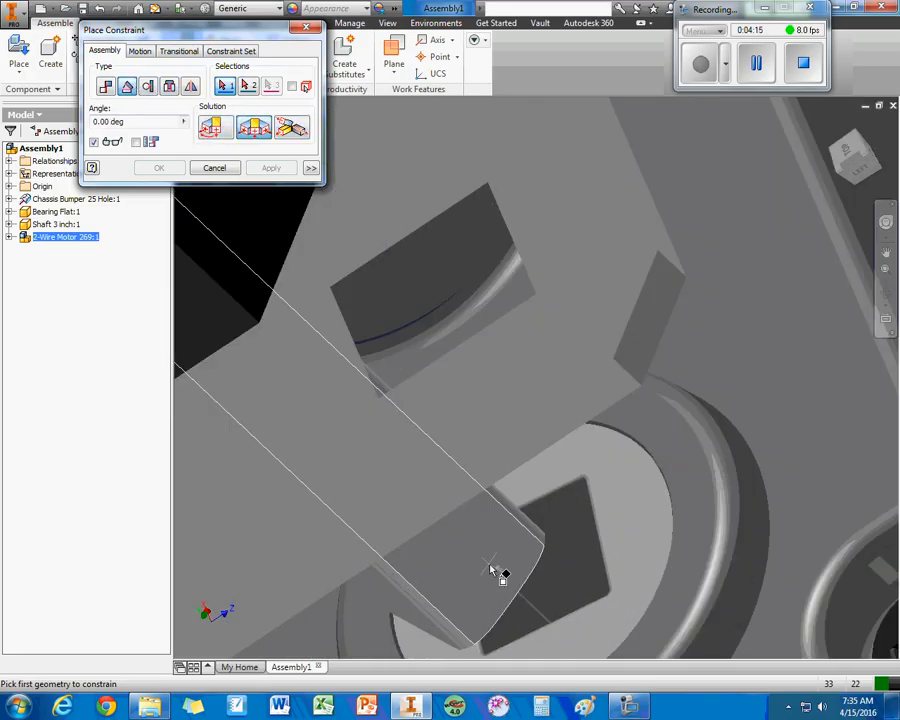
left_click(494, 570)
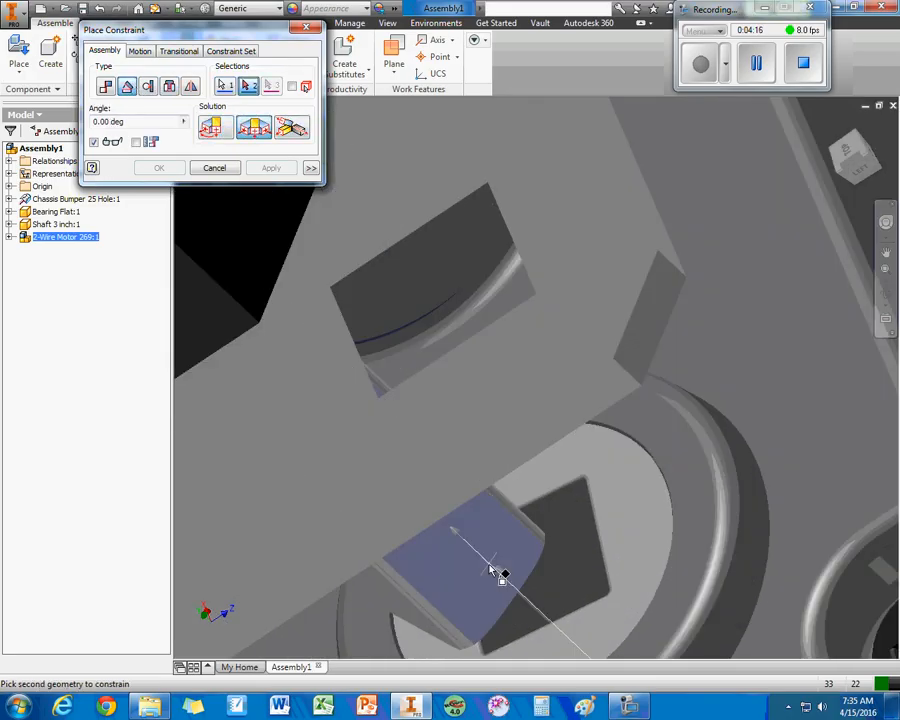
left_click(565, 549)
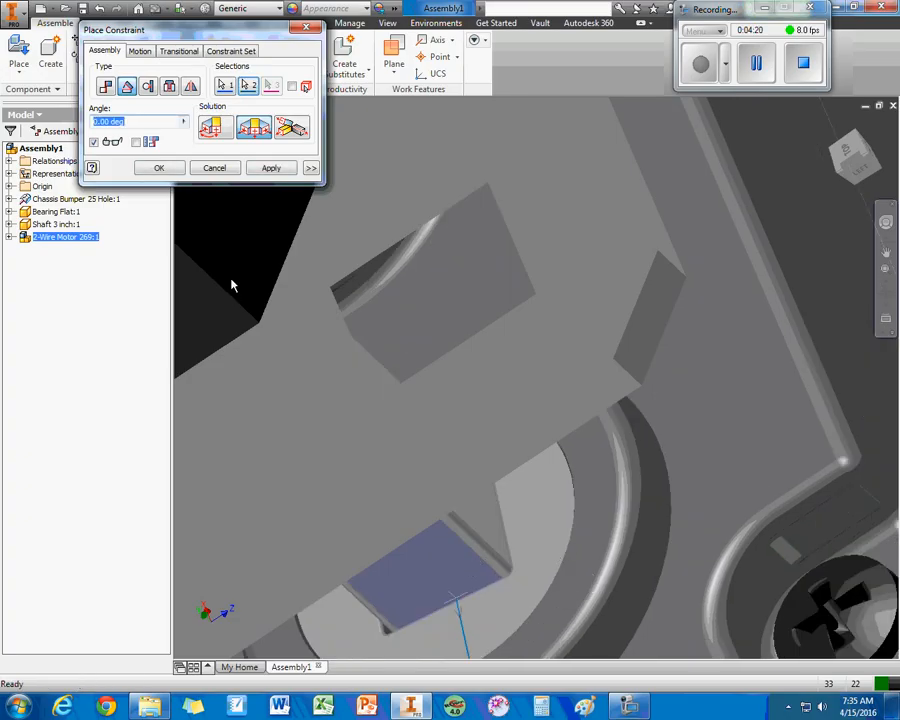
left_click(268, 168)
scroll(270, 296, "down", 4)
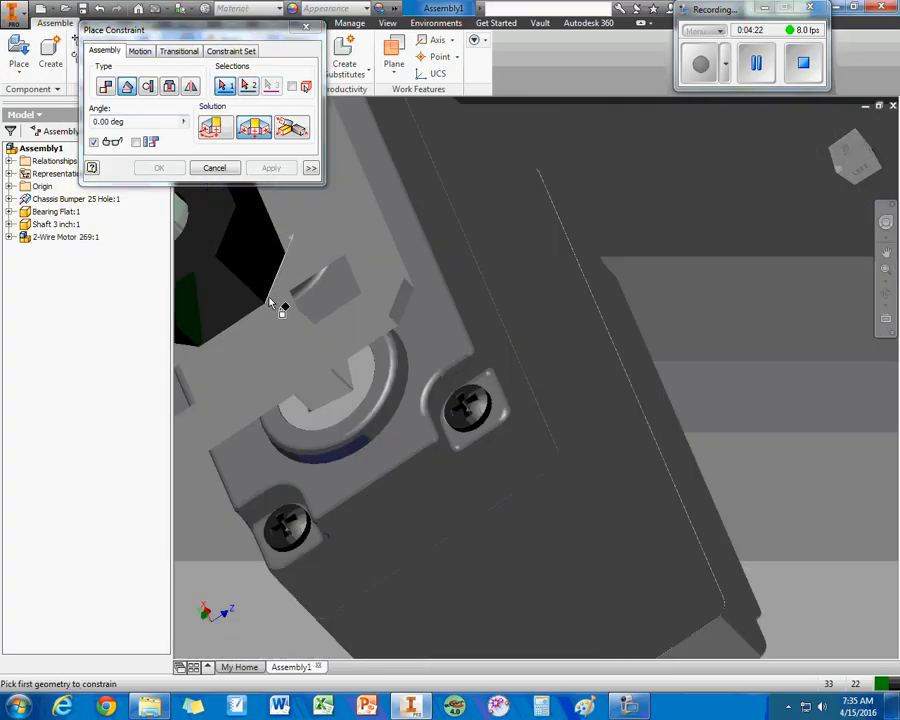
middle_click_drag(275, 341, 448, 516)
scroll(448, 516, "down", 3)
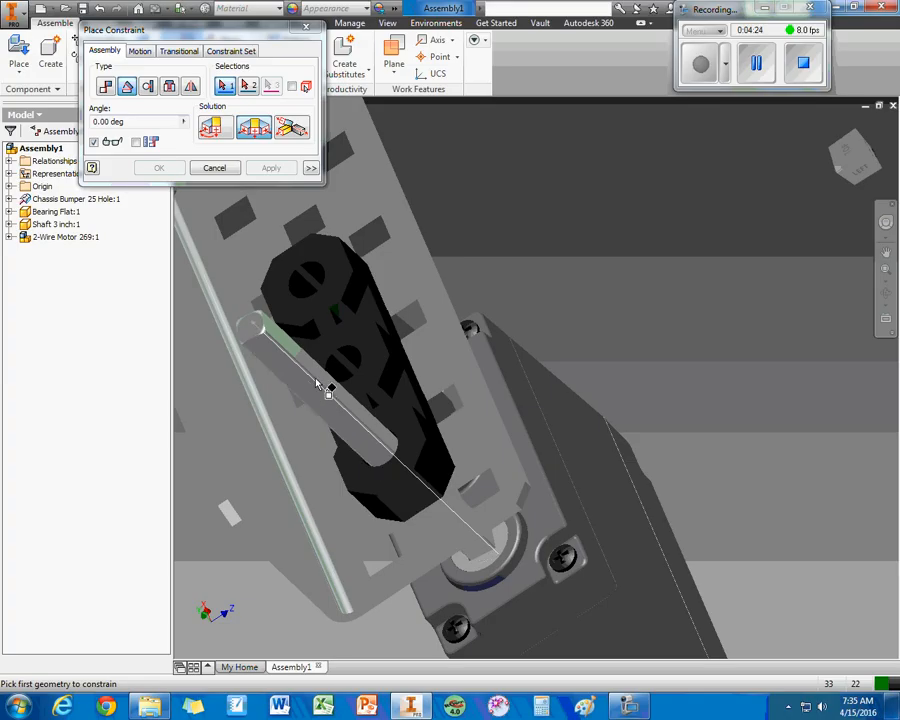
left_click(232, 167)
Step: Make the 2-Wire Motor 269 subassembly flexible
left_click(305, 363)
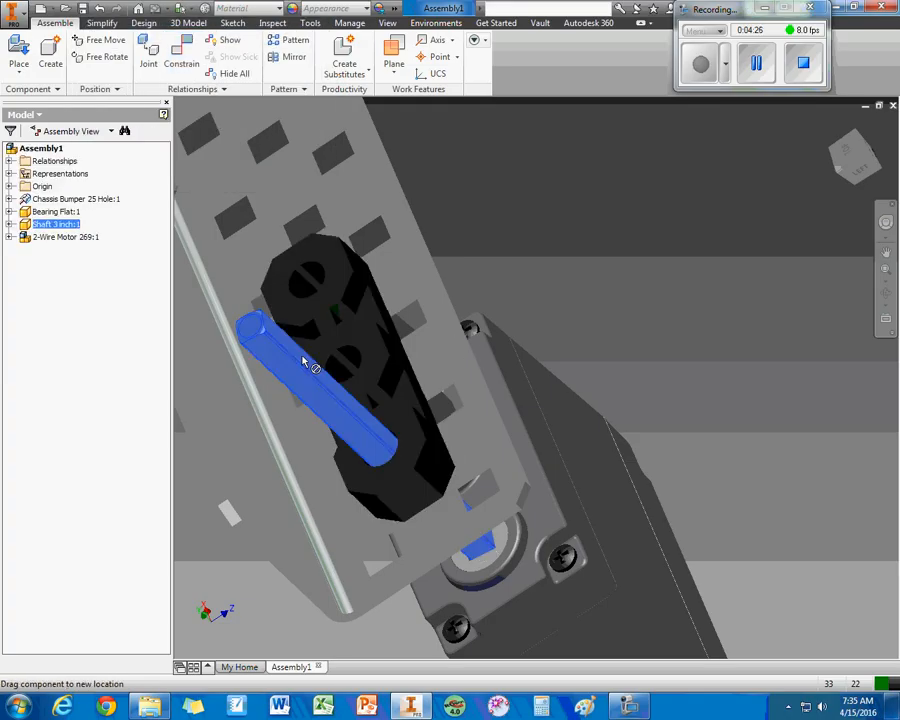
left_click(502, 245)
right_click(604, 502)
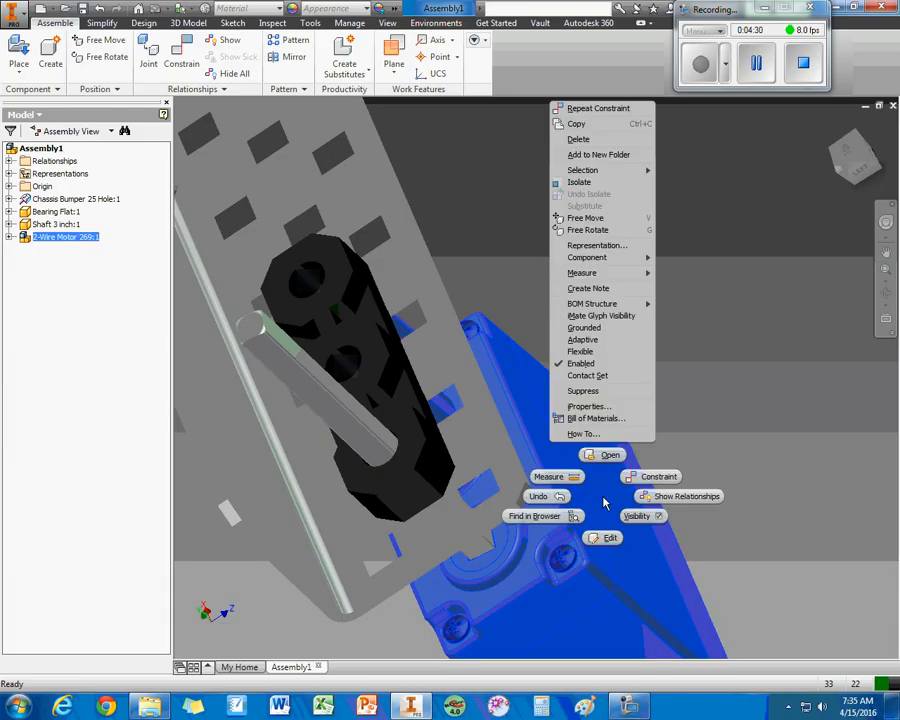
left_click(585, 353)
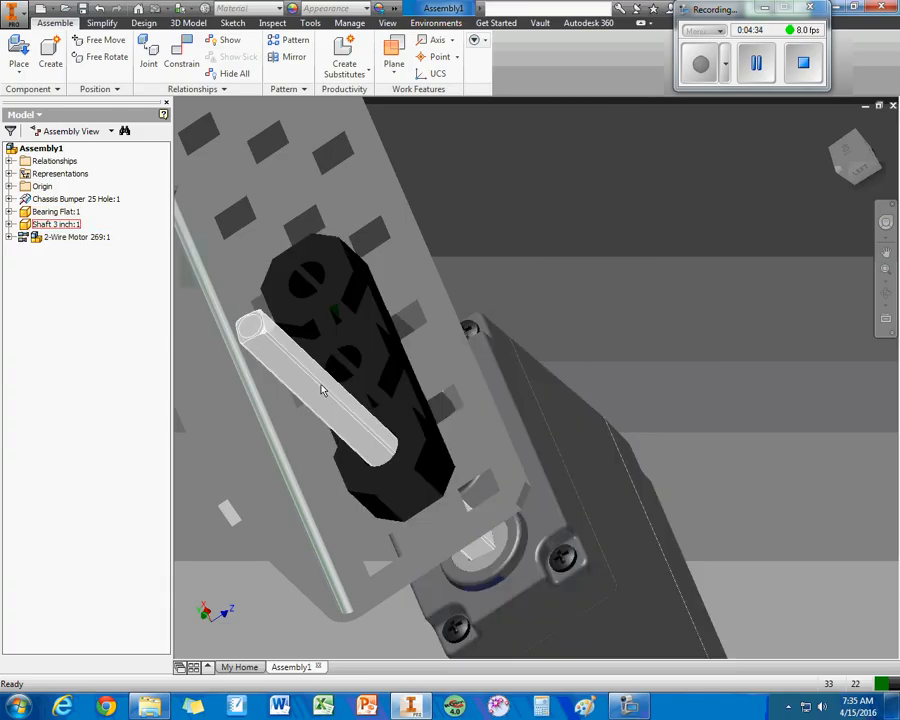
Step: Try to turn the shaft by its protruding end to test whether it rotates with the motor
left_click_drag(322, 390, 318, 377)
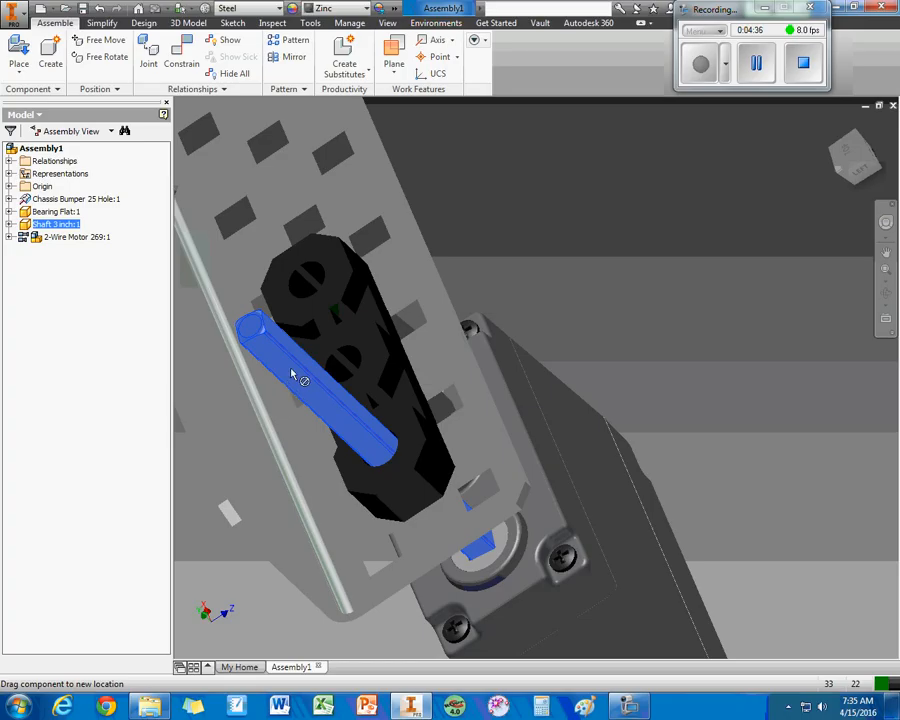
mouse_move(296, 365)
left_mouse_down()
mouse_move(291, 379)
mouse_move(311, 378)
left_mouse_up()
left_click(503, 245)
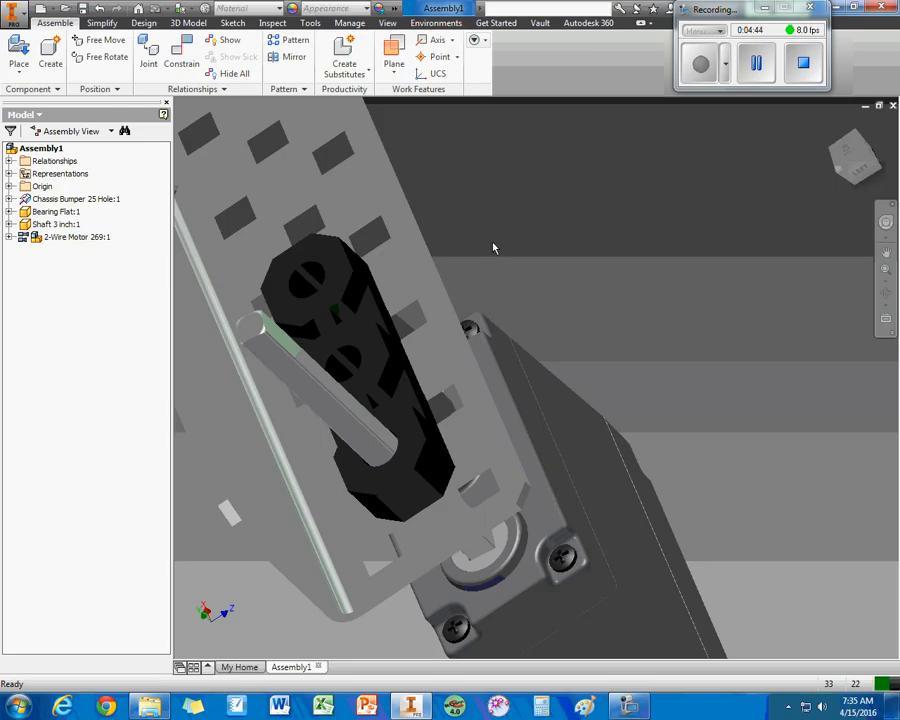
Step: Load Screw 6-32 x 0.5 inch long from the Imperial library's Structure folder for placement
middle_click_drag(474, 237, 496, 255, "shift")
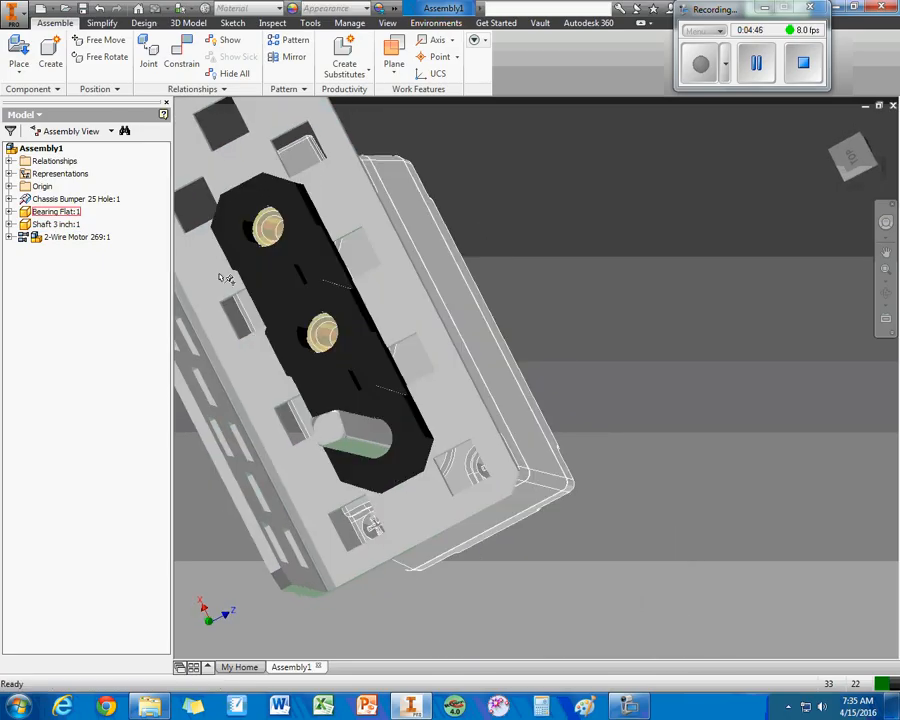
left_click(19, 52)
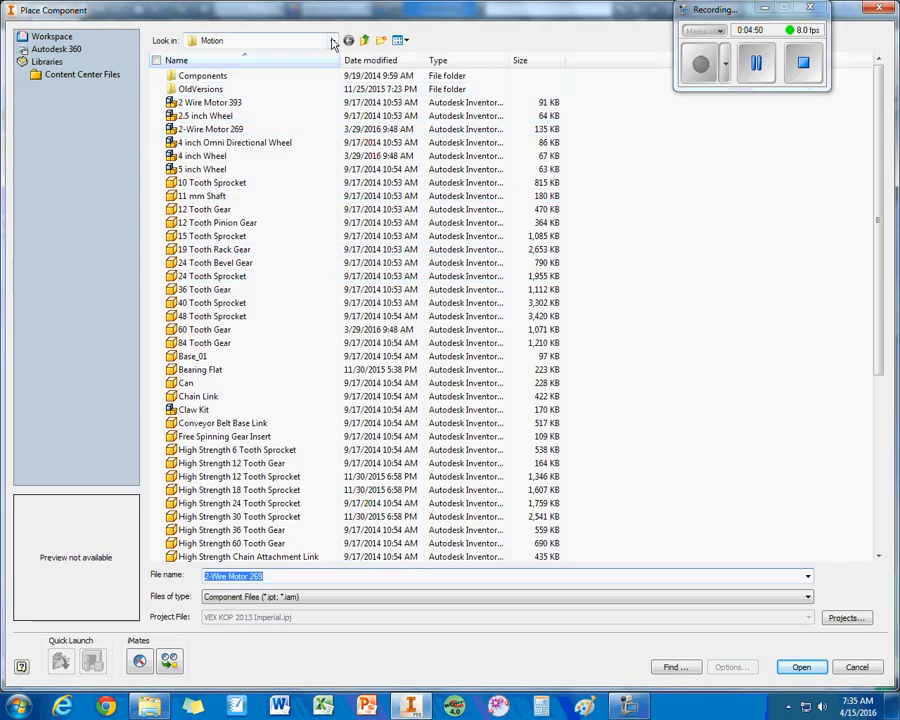
left_click(332, 40)
left_click(240, 168)
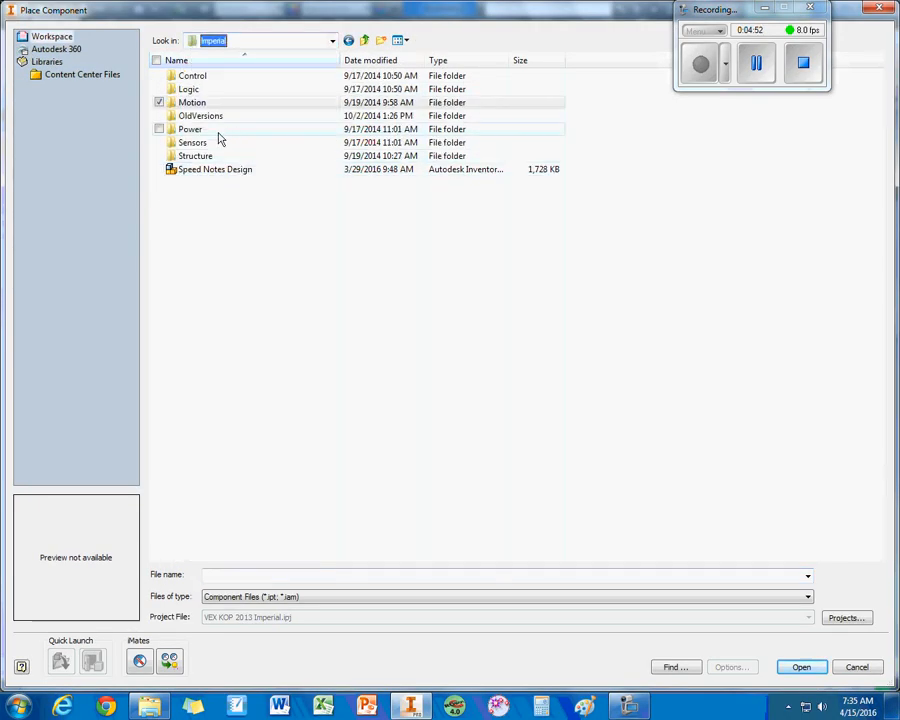
double_click(206, 153)
scroll(269, 410, "down", 5)
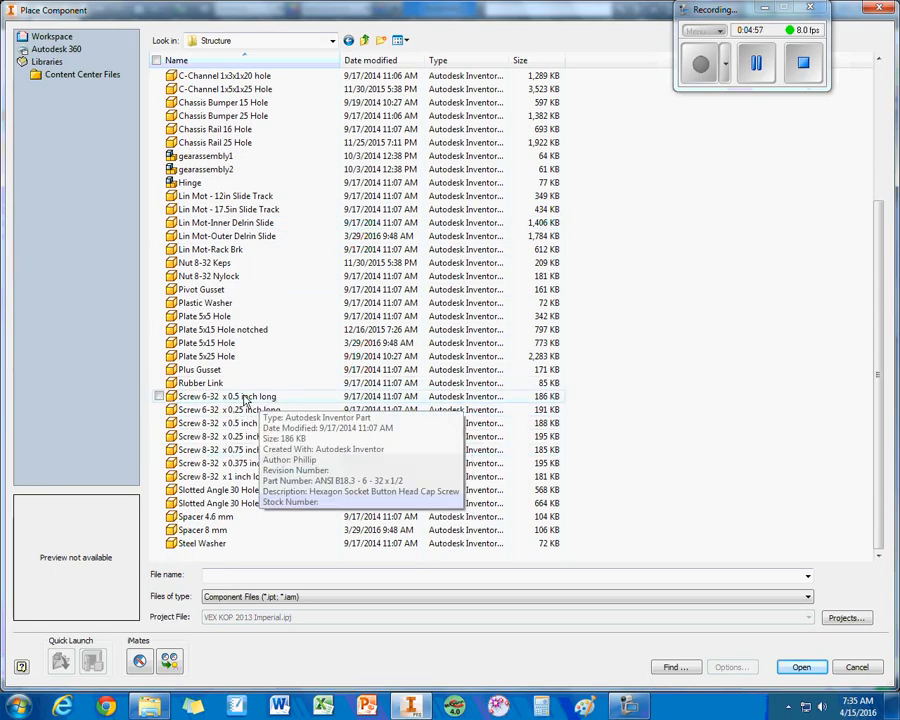
left_click(232, 398)
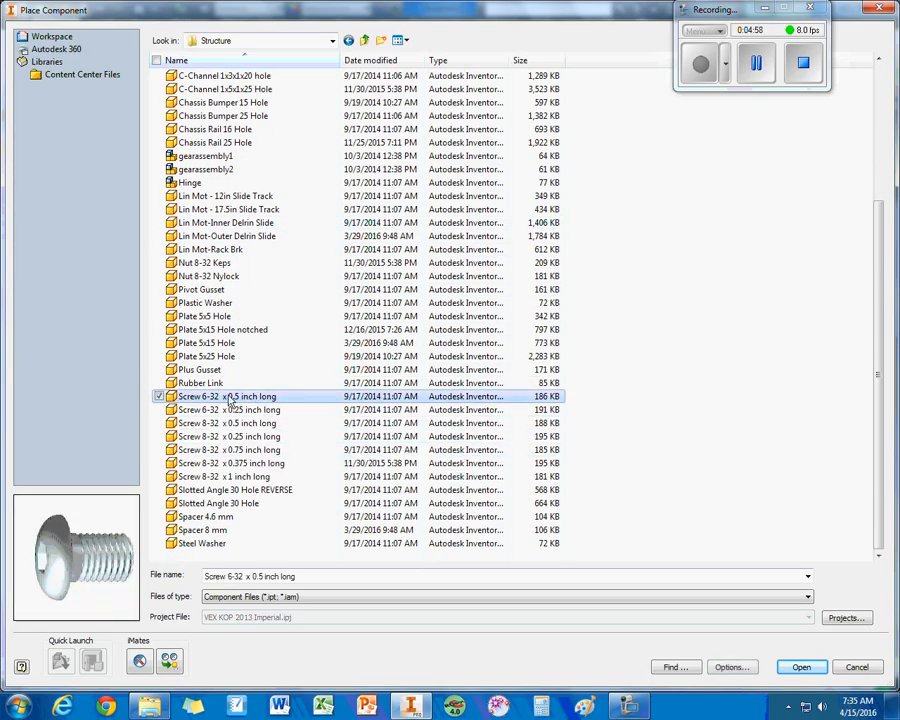
left_click(800, 668)
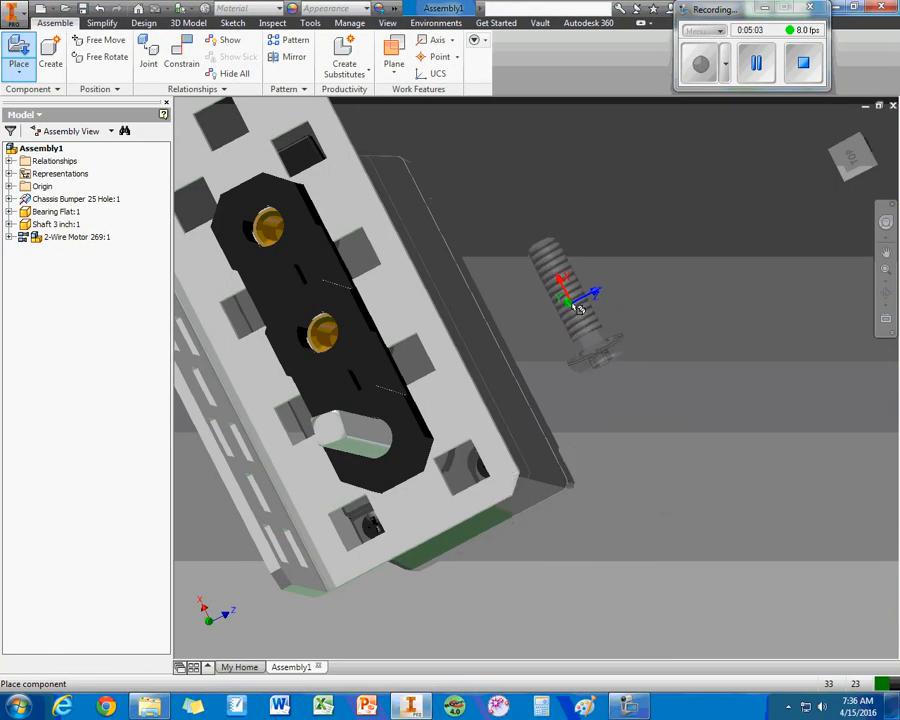
Step: Rotate the screw 90° about Z and place two copies beside the motor
right_click(577, 309)
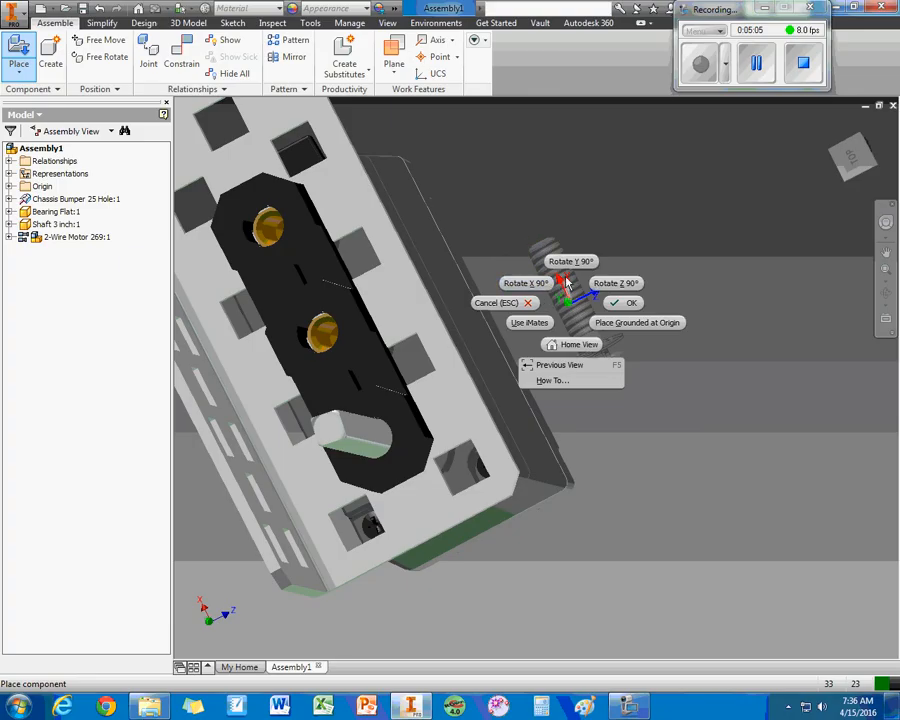
left_click(625, 284)
left_click(540, 293)
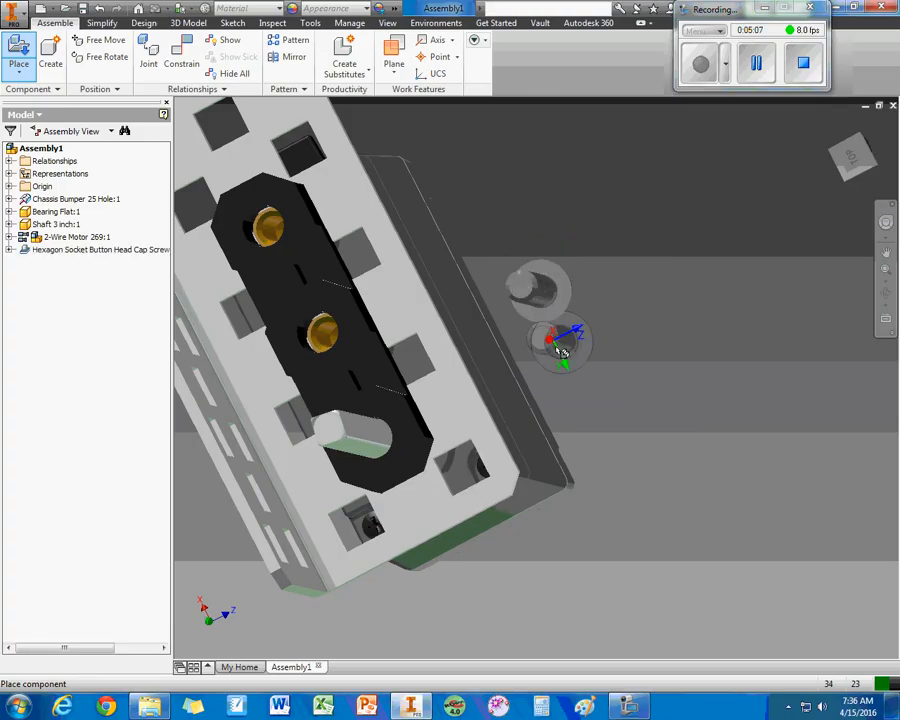
left_click(565, 372)
right_click(690, 393)
left_click(738, 398)
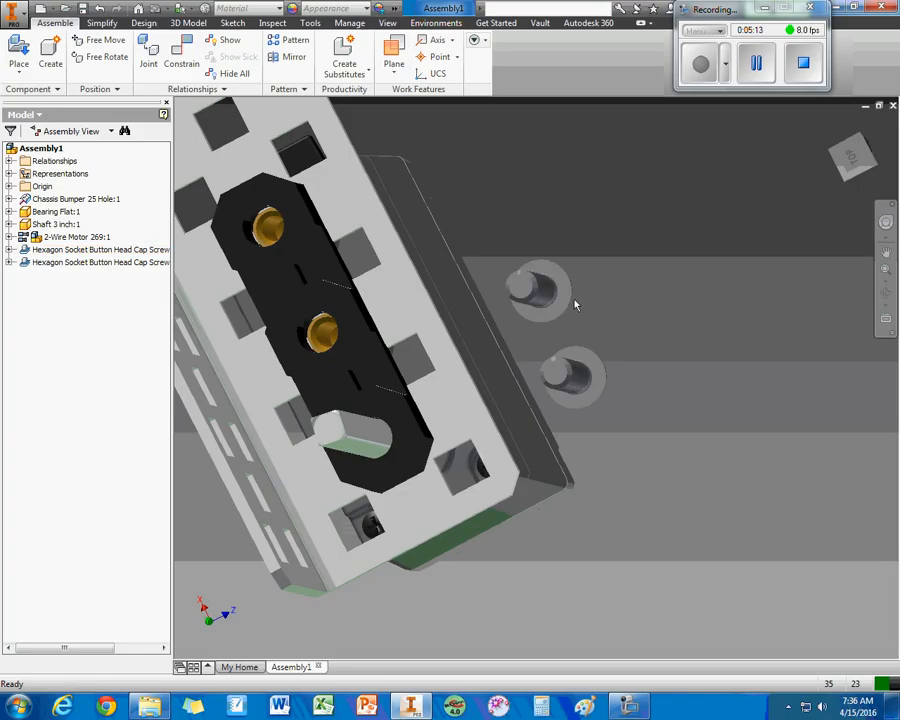
Step: Mate the underside of both screw heads flush to the outer face of the bearing flat with 0.000 in offset
key("c")
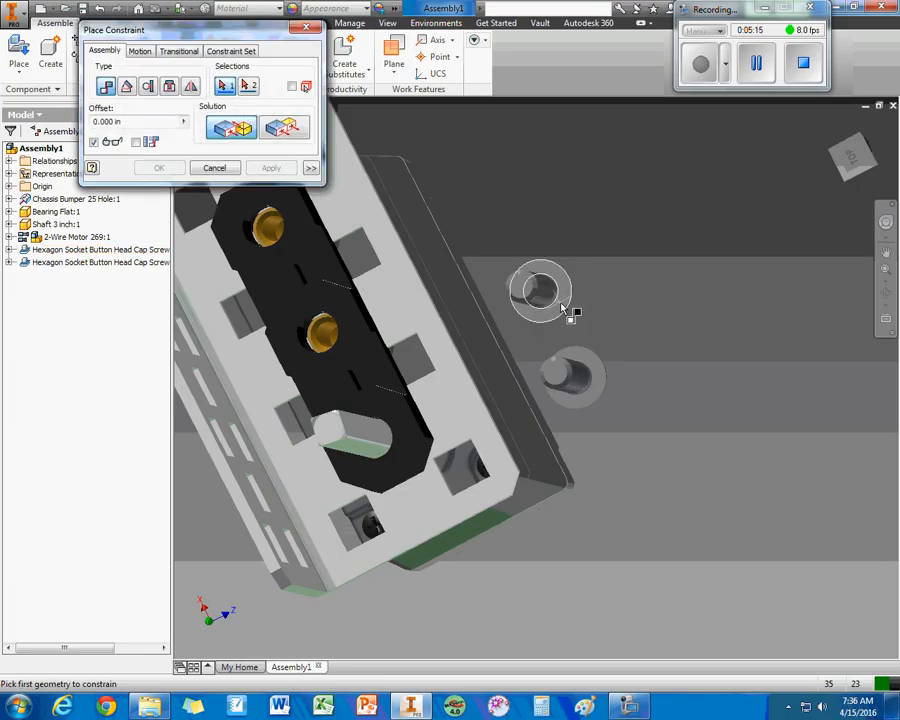
left_click(565, 310)
left_click(256, 264)
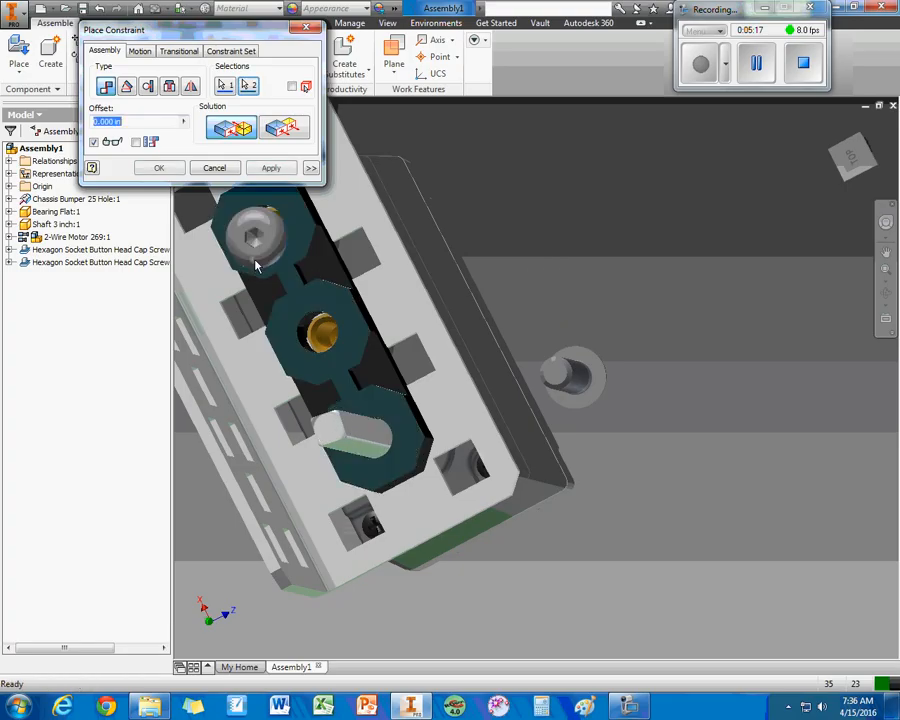
left_click(271, 168)
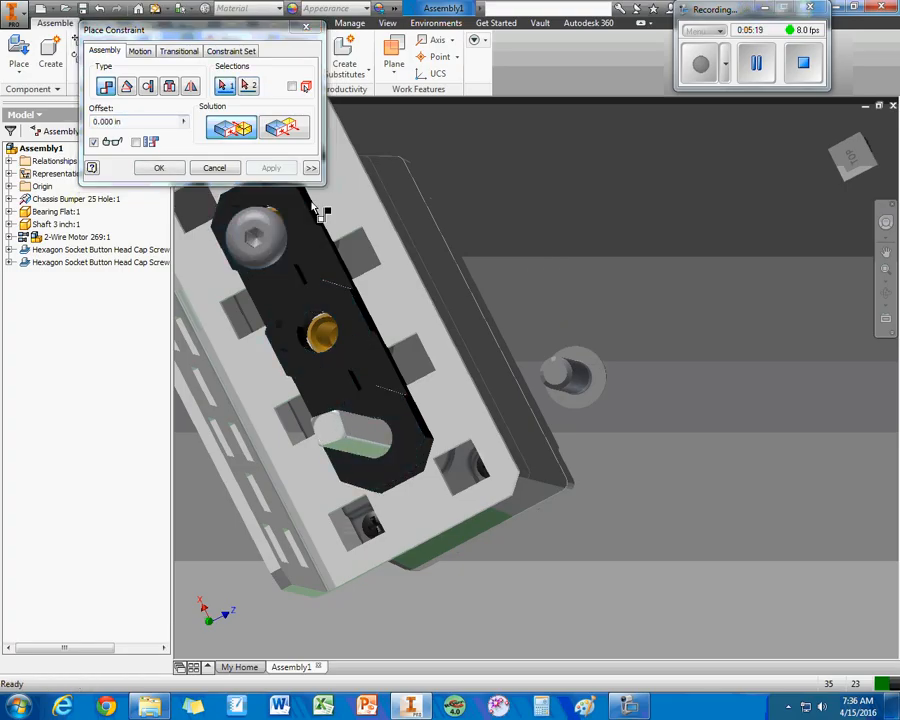
left_click(552, 374)
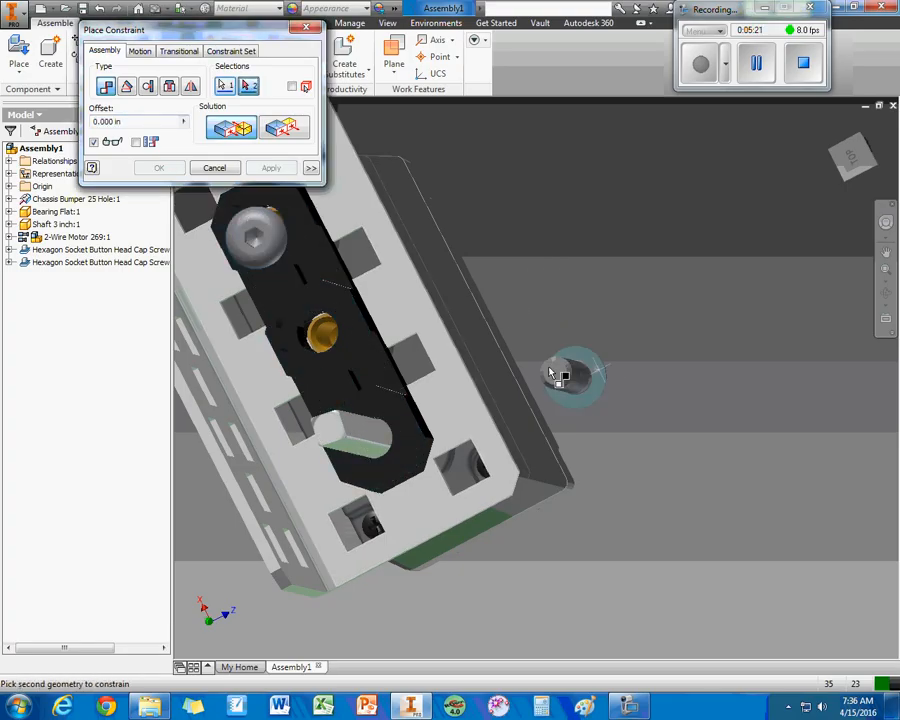
left_click(325, 370)
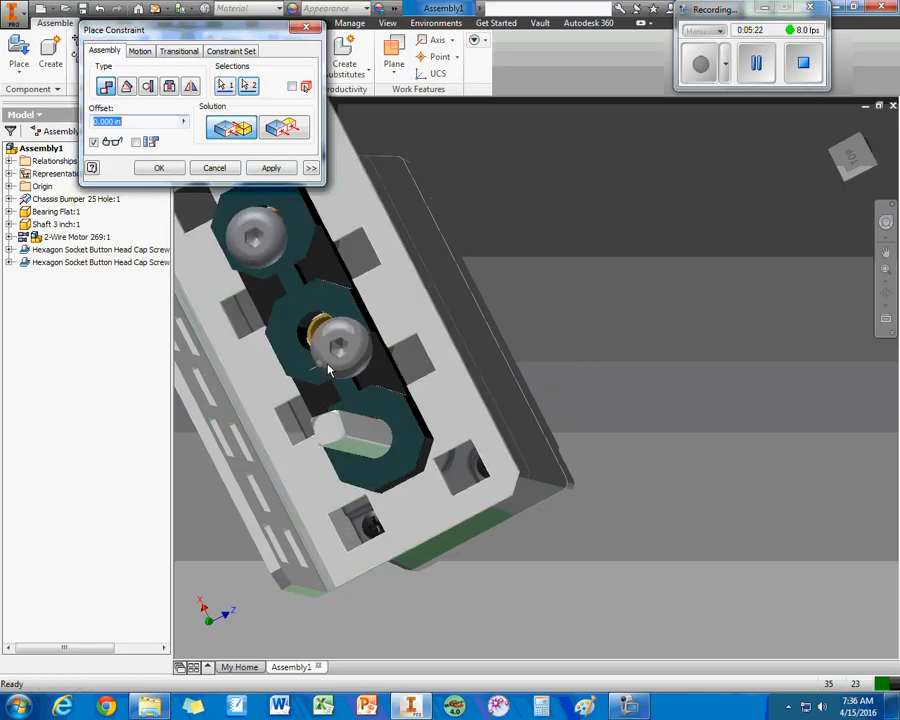
left_click(271, 168)
Step: Mate each screw's axis to its bearing flat hole, aligning one with the end hole and the other with the middle hole
middle_click_drag(372, 250, 339, 249, "shift")
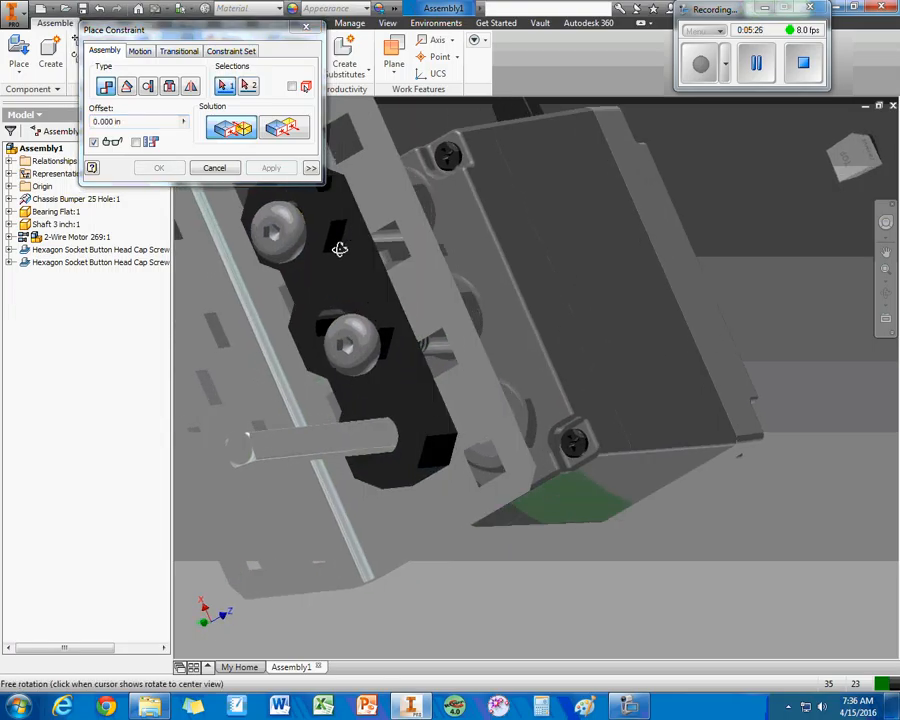
left_click(290, 222)
left_click(292, 210)
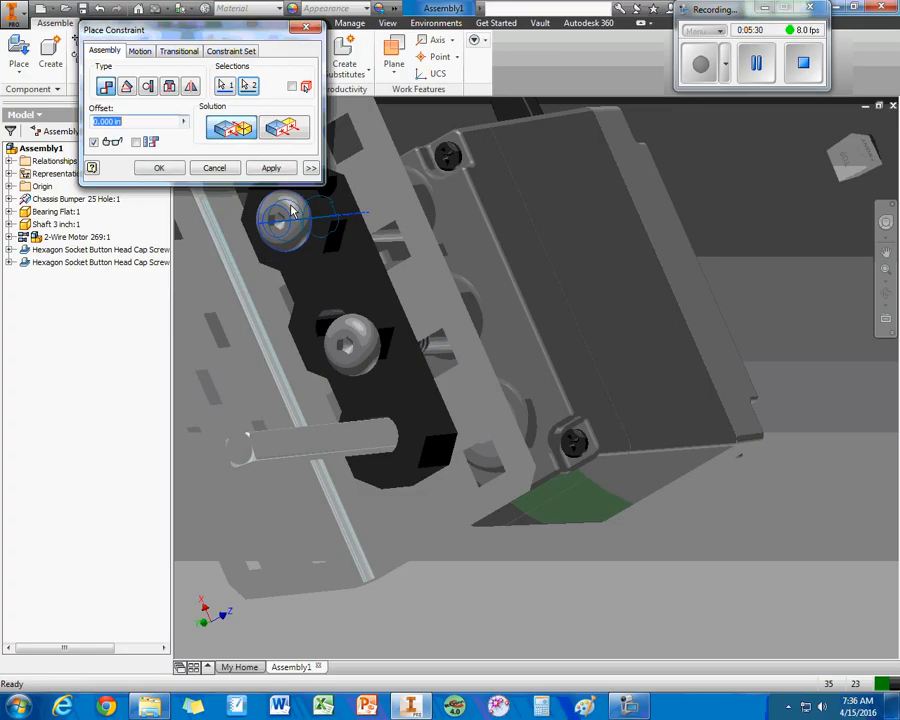
left_click(271, 168)
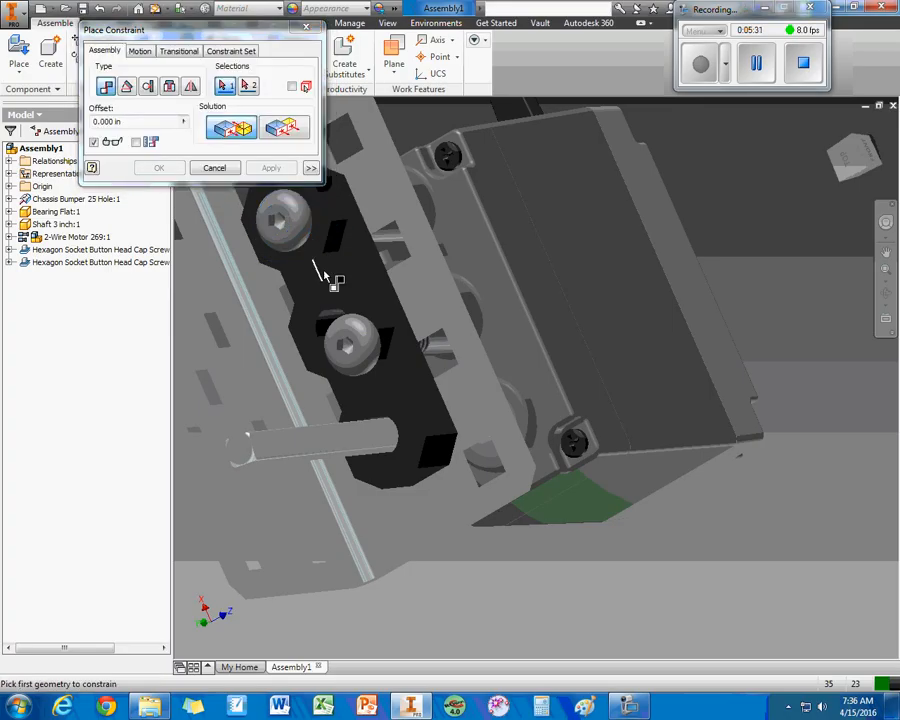
left_click(377, 346)
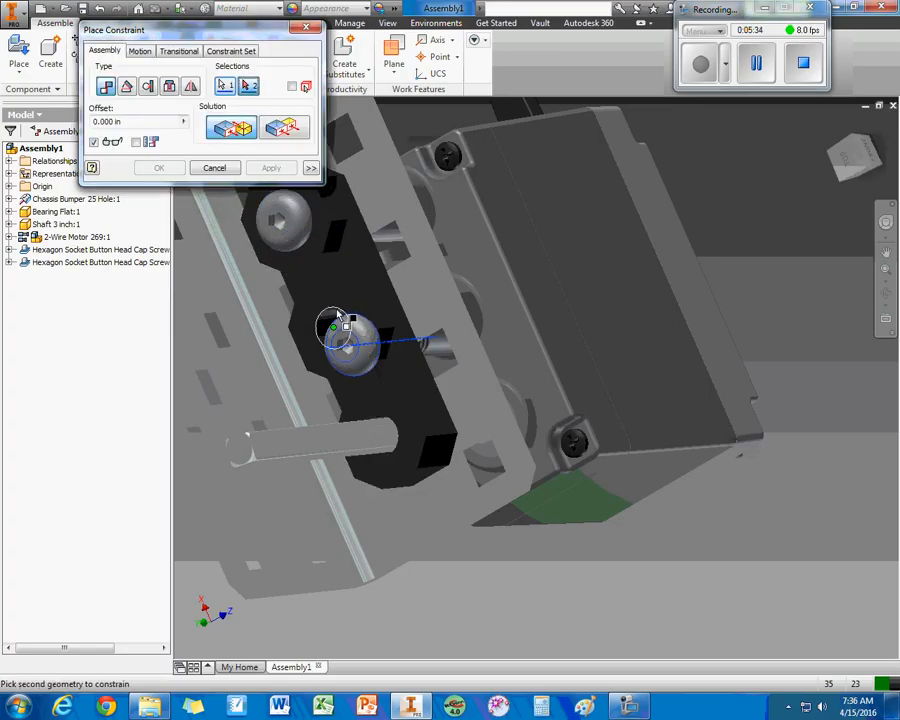
left_click(340, 322)
left_click(269, 168)
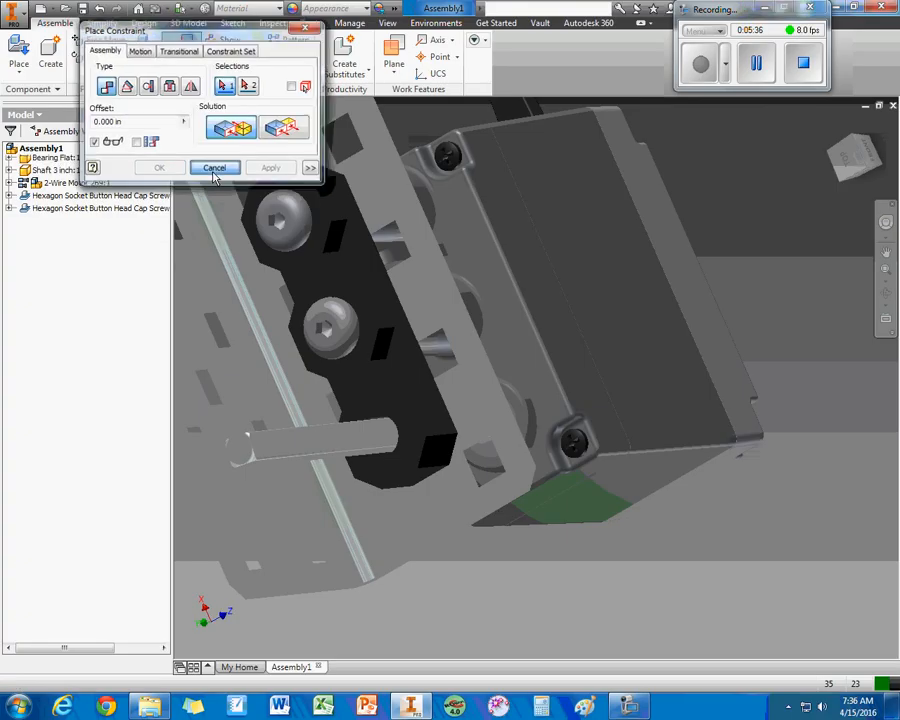
left_click(213, 168)
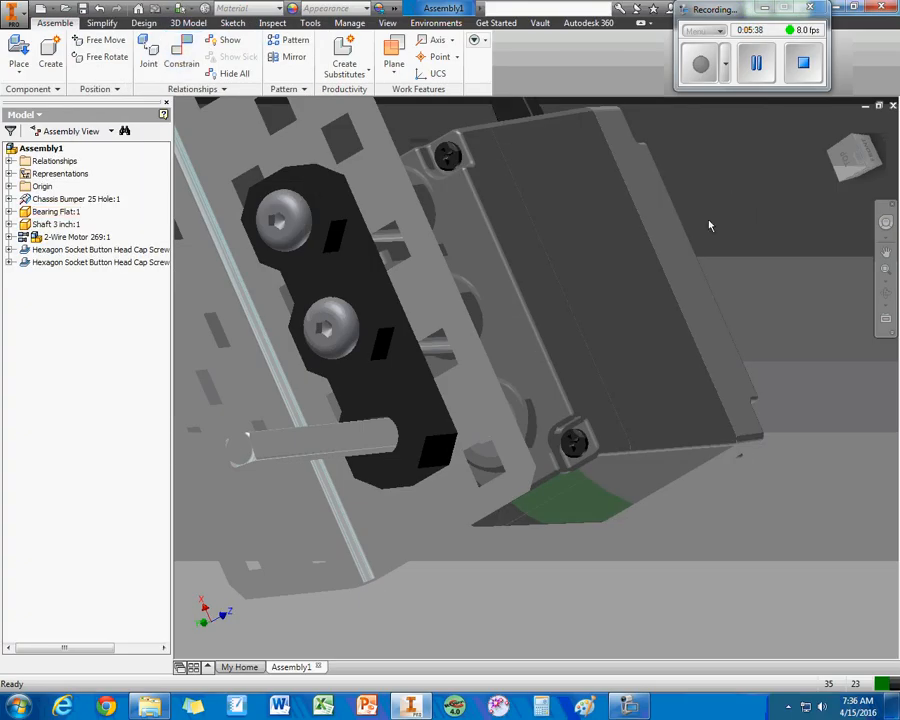
left_click(642, 286)
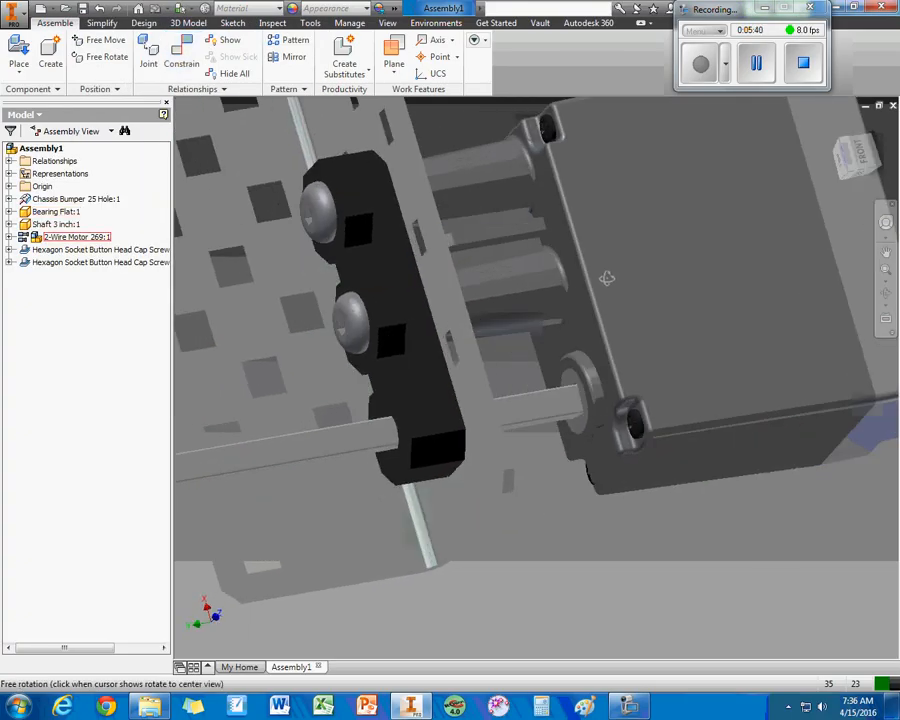